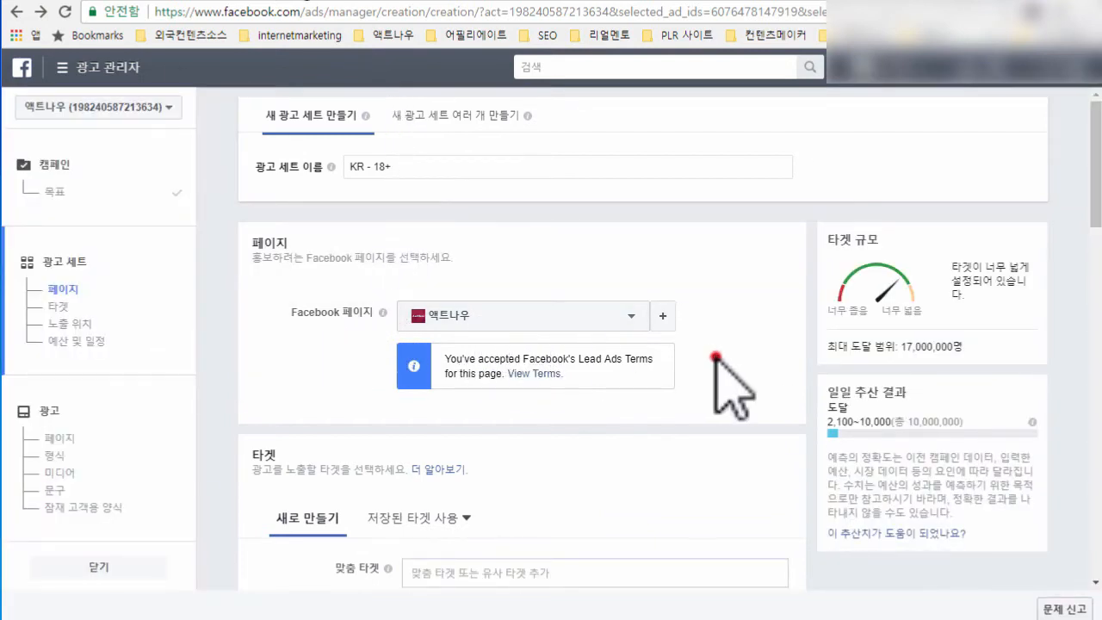
Set the ad set's target age range from 20 to 57
{"action": "scroll", "coordinate": [723, 370], "scroll_direction": "down", "scroll_amount": 3}
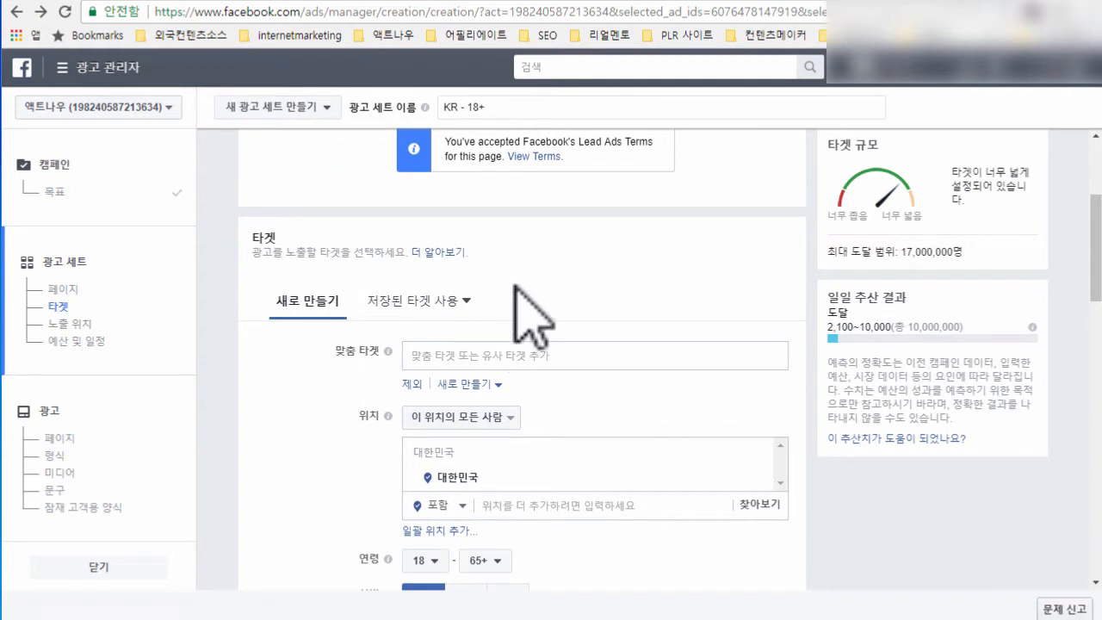
{"action": "scroll", "coordinate": [600, 340], "scroll_direction": "down", "scroll_amount": 3}
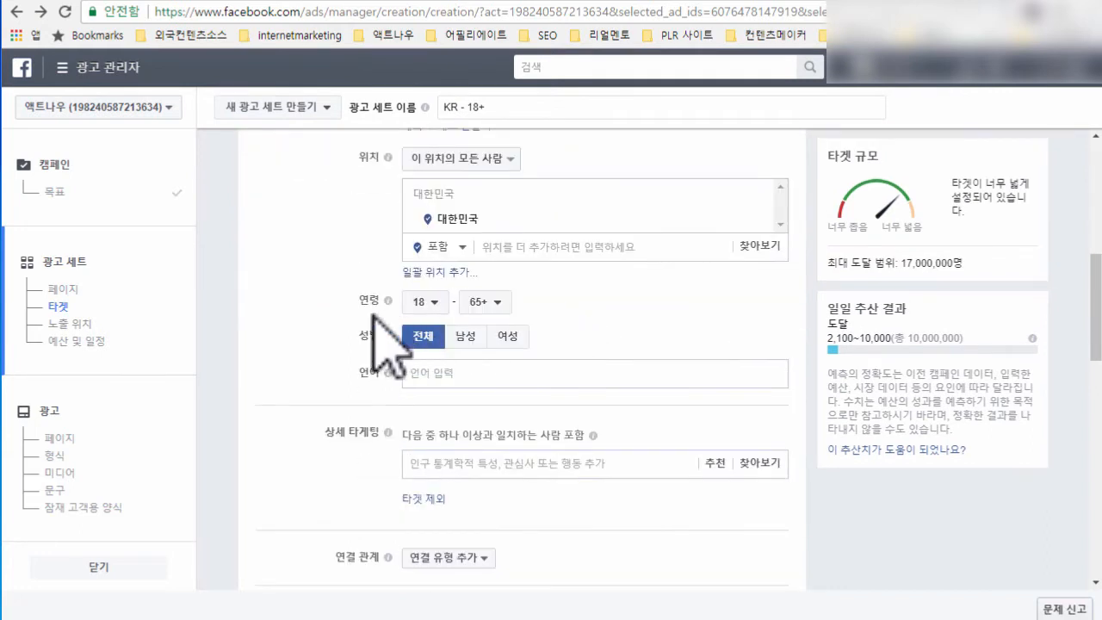
{"action": "left_click", "coordinate": [422, 301]}
{"action": "left_click", "coordinate": [436, 376]}
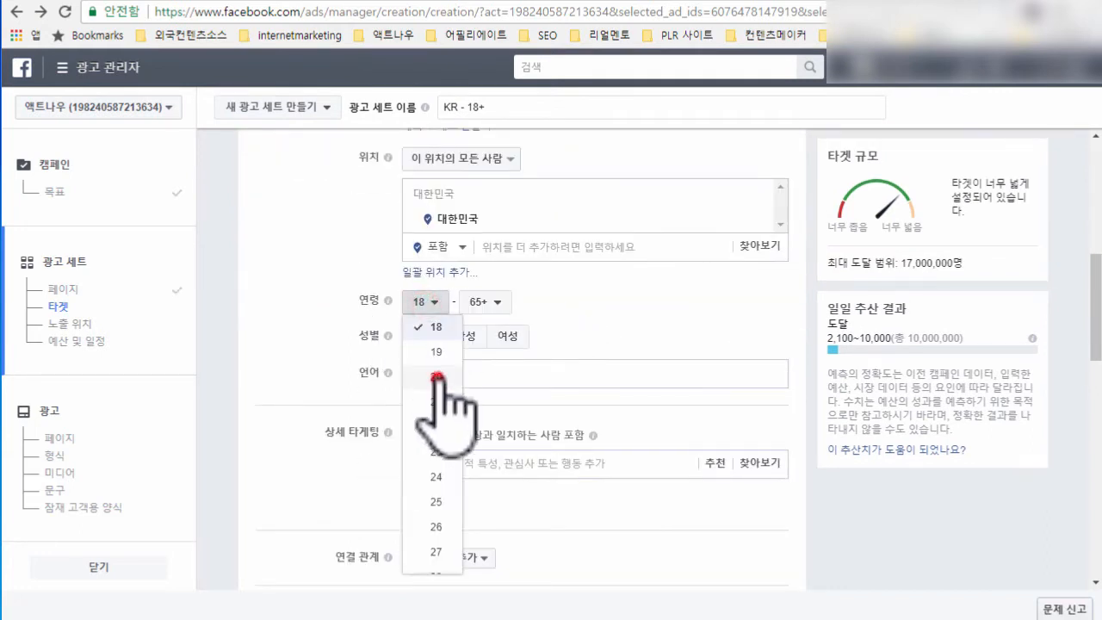
{"action": "left_click", "coordinate": [484, 302]}
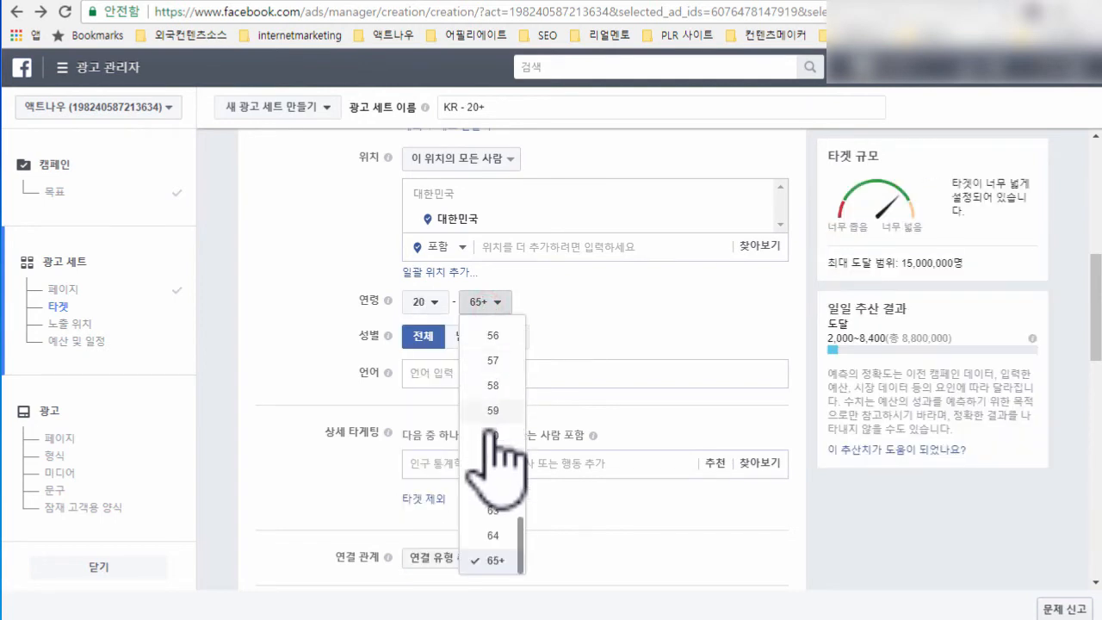
{"action": "left_click", "coordinate": [495, 359]}
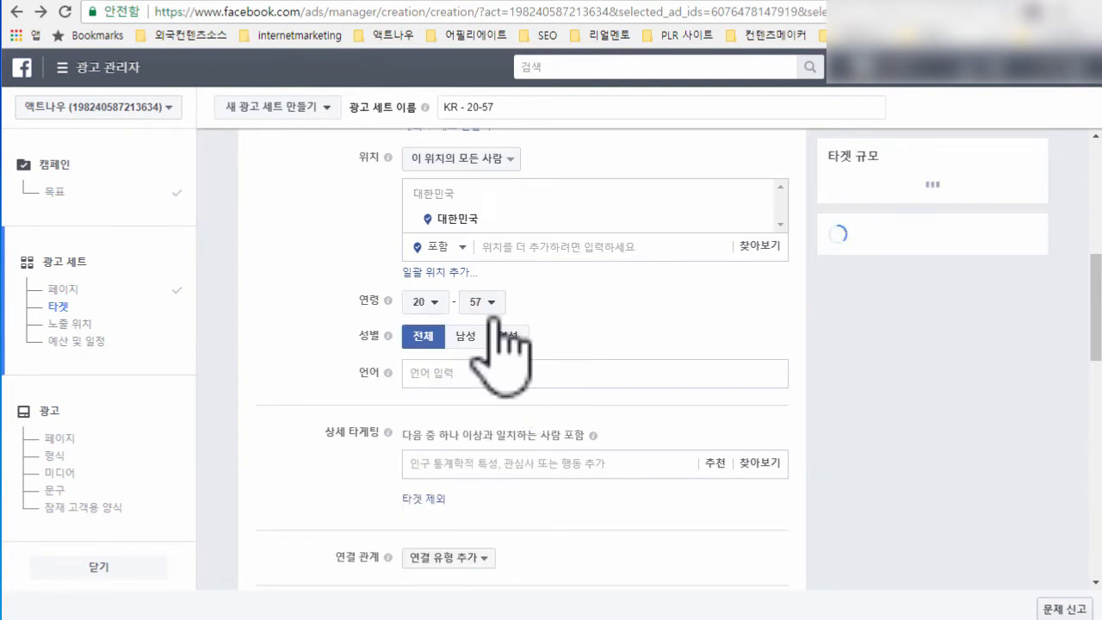
Add 한국어 as the target audience's language
{"action": "left_click", "coordinate": [442, 370]}
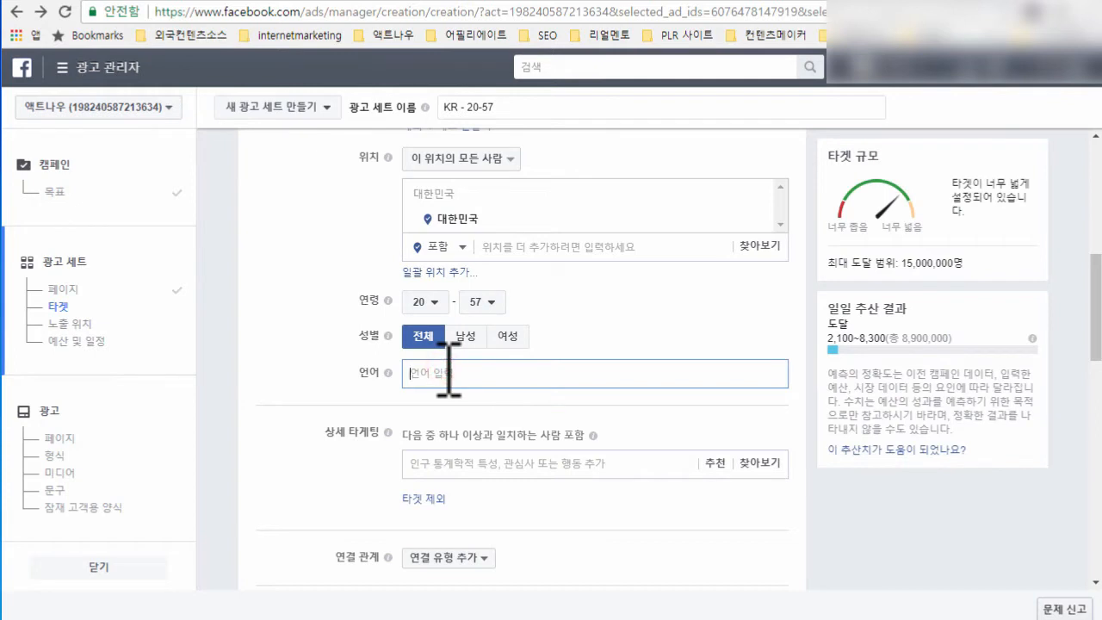
{"action": "type", "text": "한국어"}
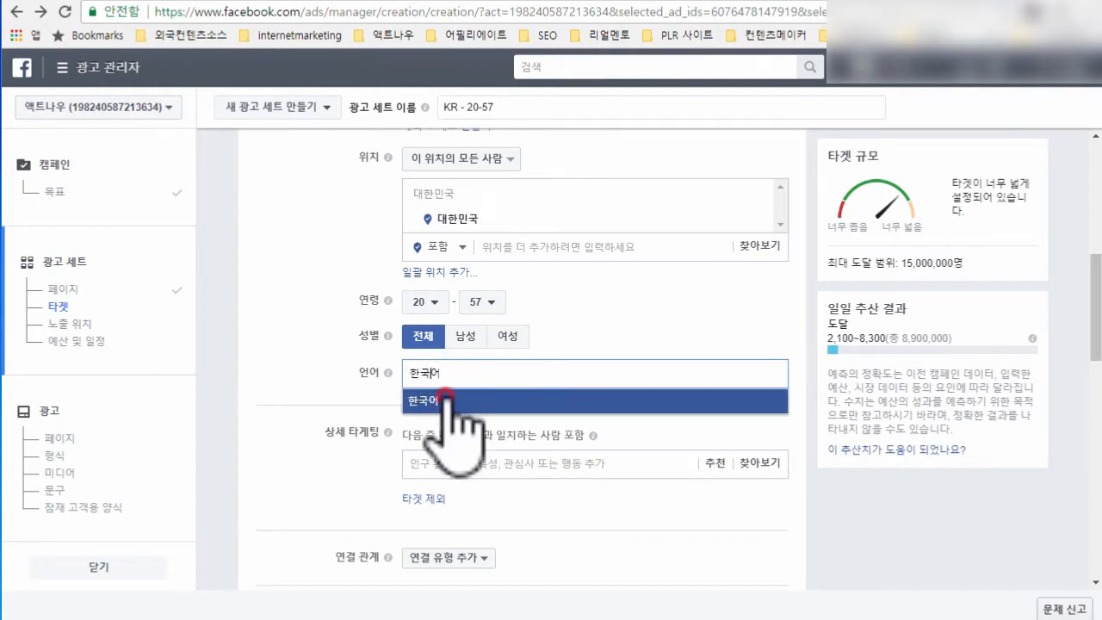
{"action": "left_click", "coordinate": [444, 400]}
Add the suggested interest 스타트업 기업 to the audience's detailed targeting
{"action": "left_click", "coordinate": [499, 487]}
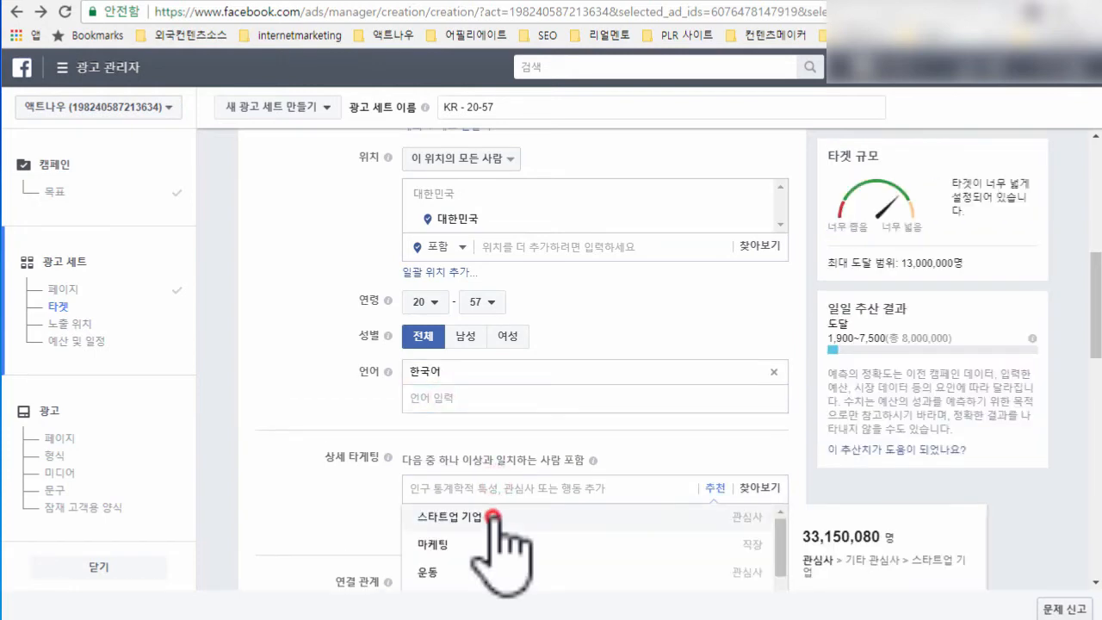
{"action": "left_click", "coordinate": [495, 518]}
{"action": "scroll", "coordinate": [603, 439], "scroll_direction": "down", "scroll_amount": 3}
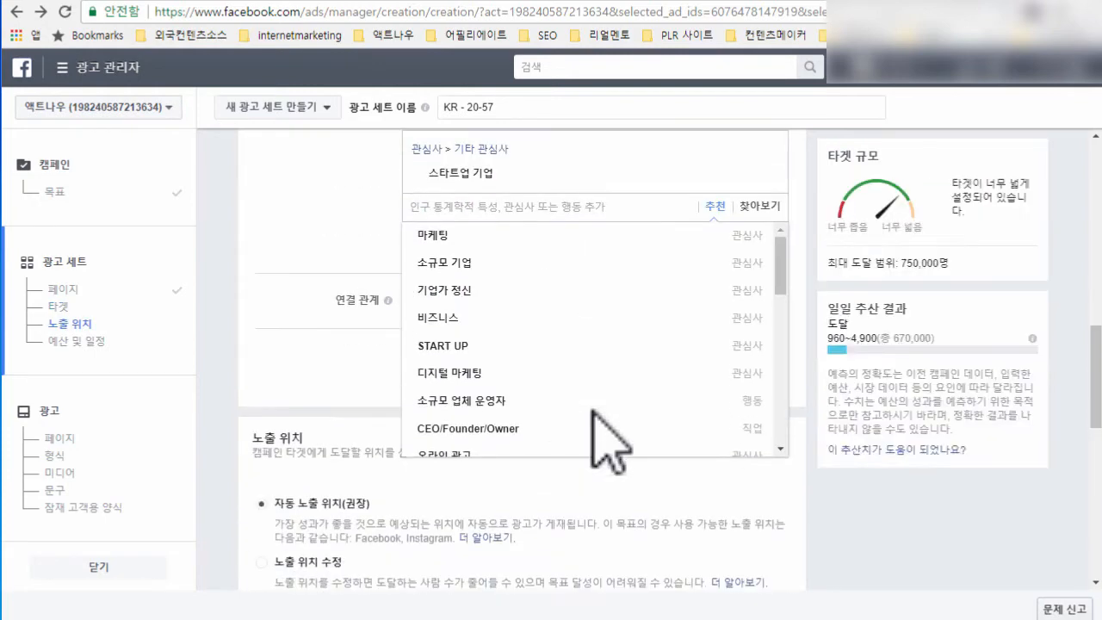
{"action": "left_click", "coordinate": [313, 253]}
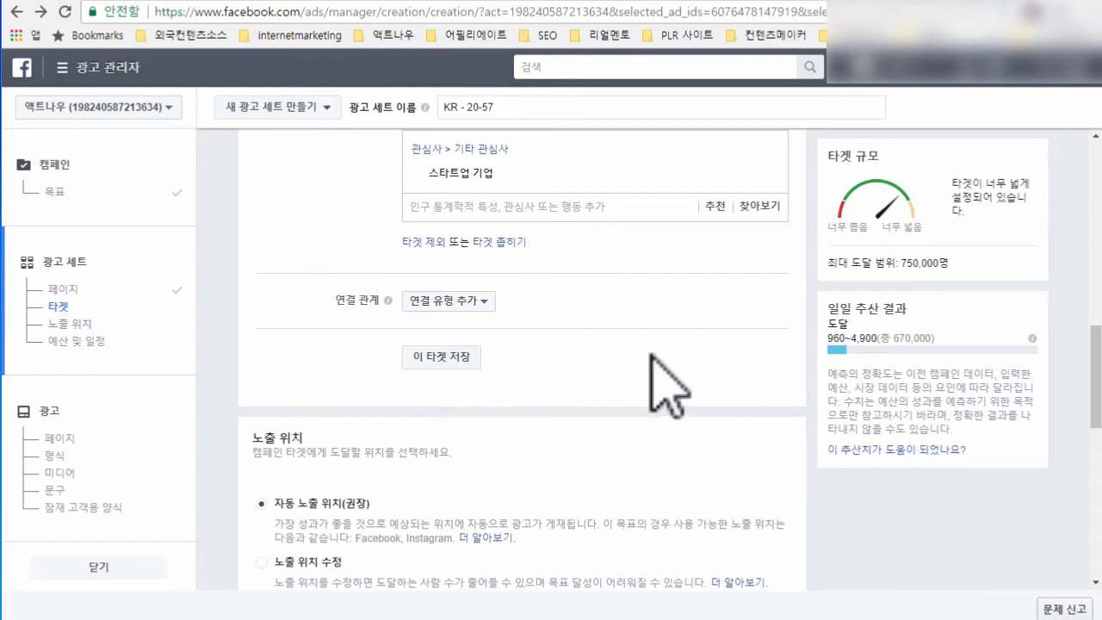
Choose edited placements (노출 위치 수정) and exclude Instagram, checking the individual placements under Facebook
{"action": "scroll", "coordinate": [516, 413], "scroll_direction": "down", "scroll_amount": 3}
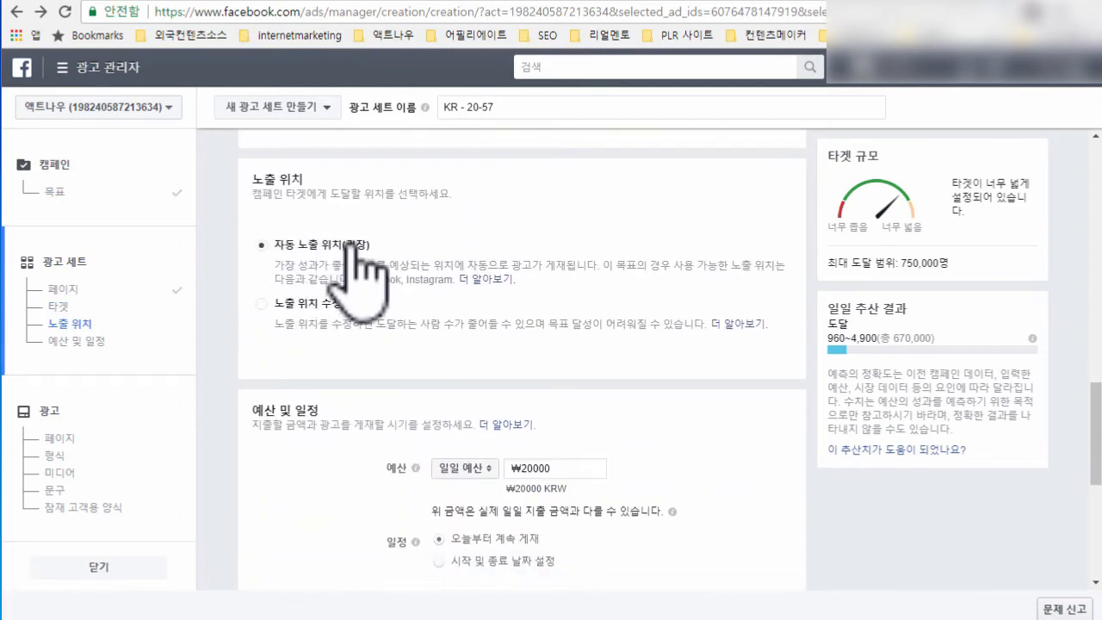
{"action": "left_click", "coordinate": [265, 303]}
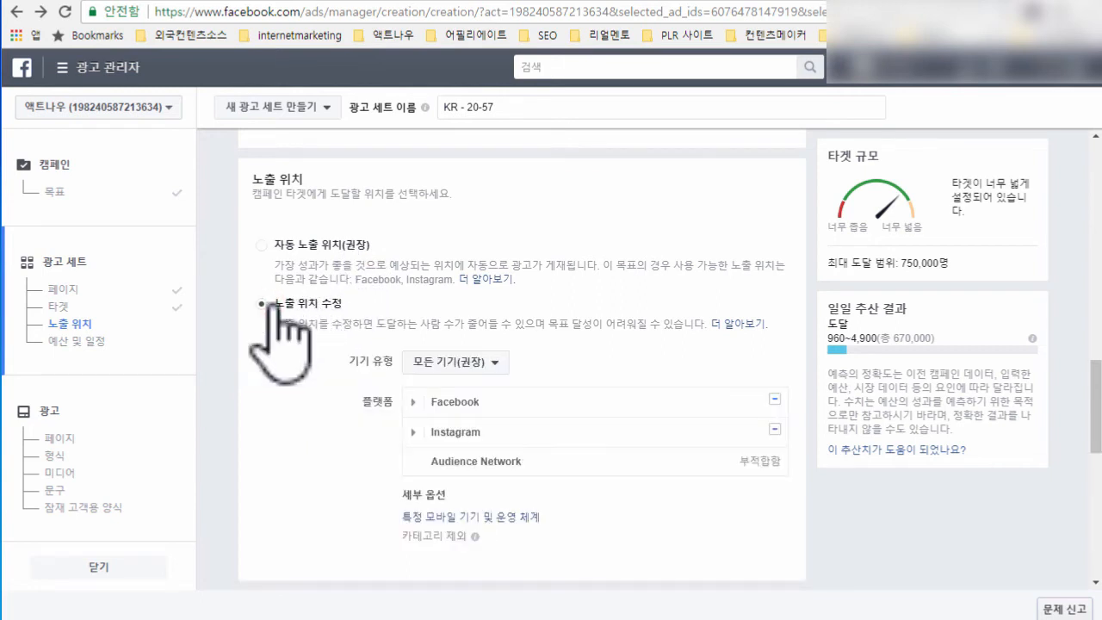
{"action": "left_click", "coordinate": [774, 430]}
{"action": "mouse_move", "coordinate": [413, 402]}
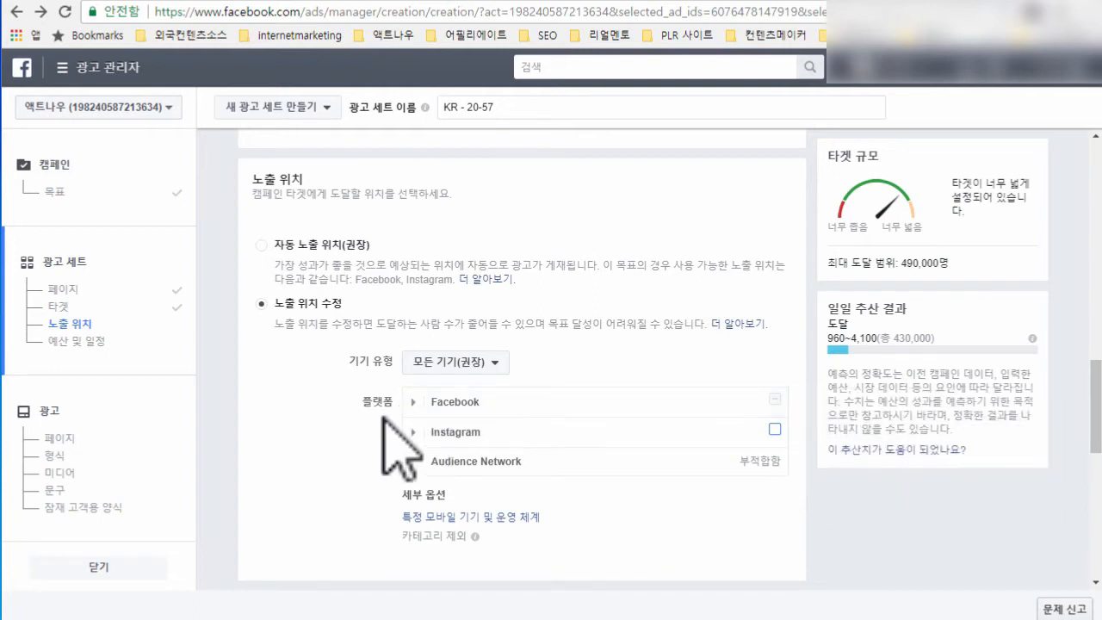
{"action": "mouse_move", "coordinate": [378, 403]}
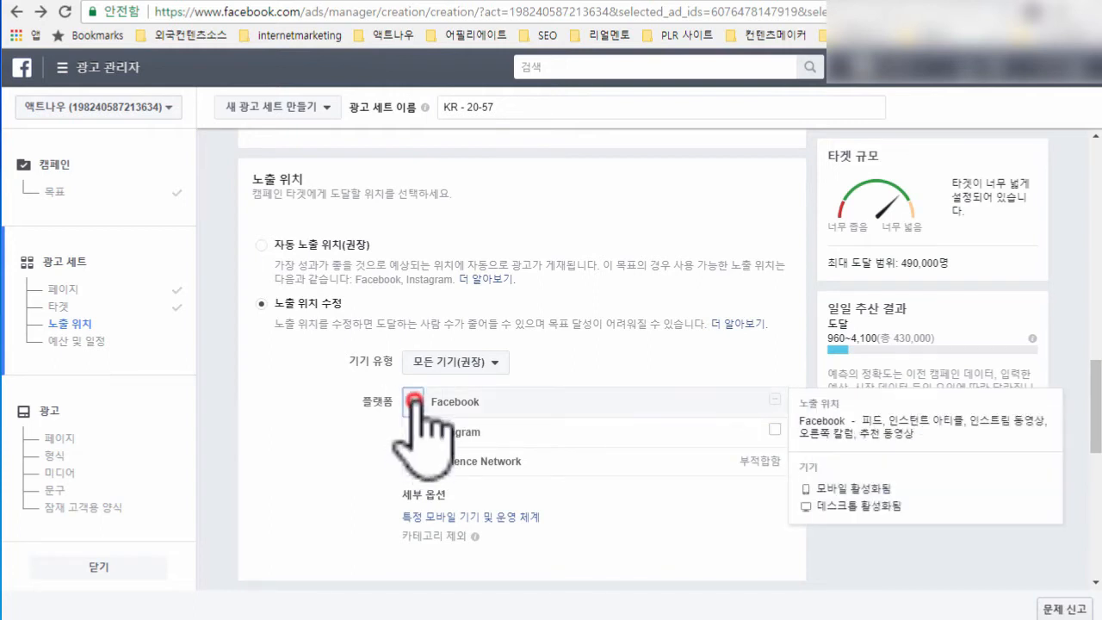
{"action": "left_click", "coordinate": [413, 401]}
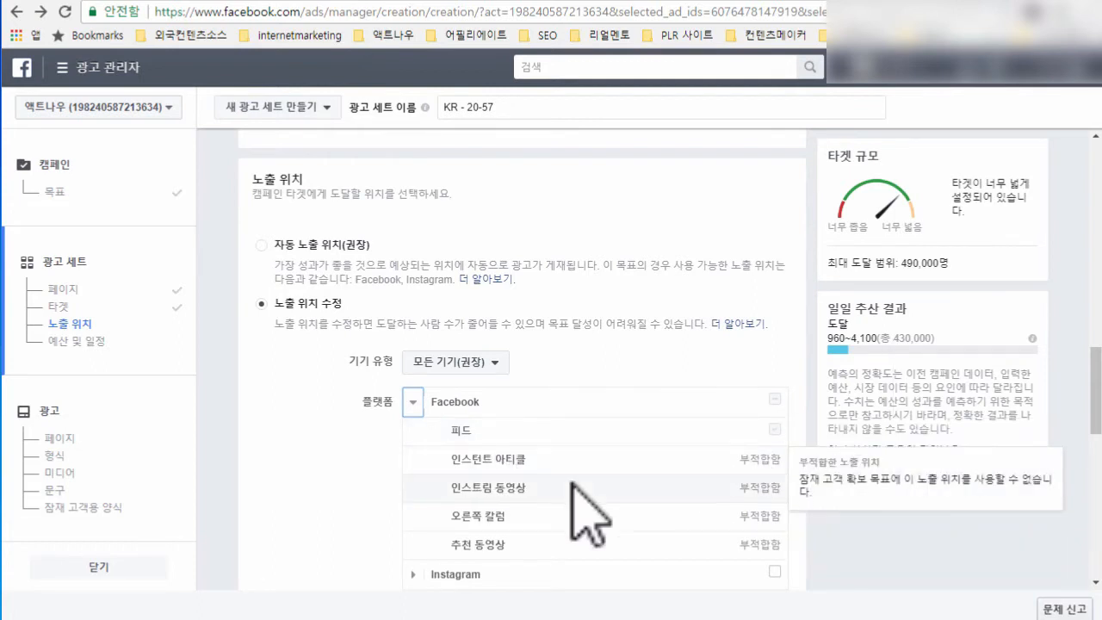
{"action": "left_click", "coordinate": [413, 401]}
Review the ad set's budget, schedule and bidding settings and continue to the ad creation stage
{"action": "scroll", "coordinate": [319, 422], "scroll_direction": "down", "scroll_amount": 3}
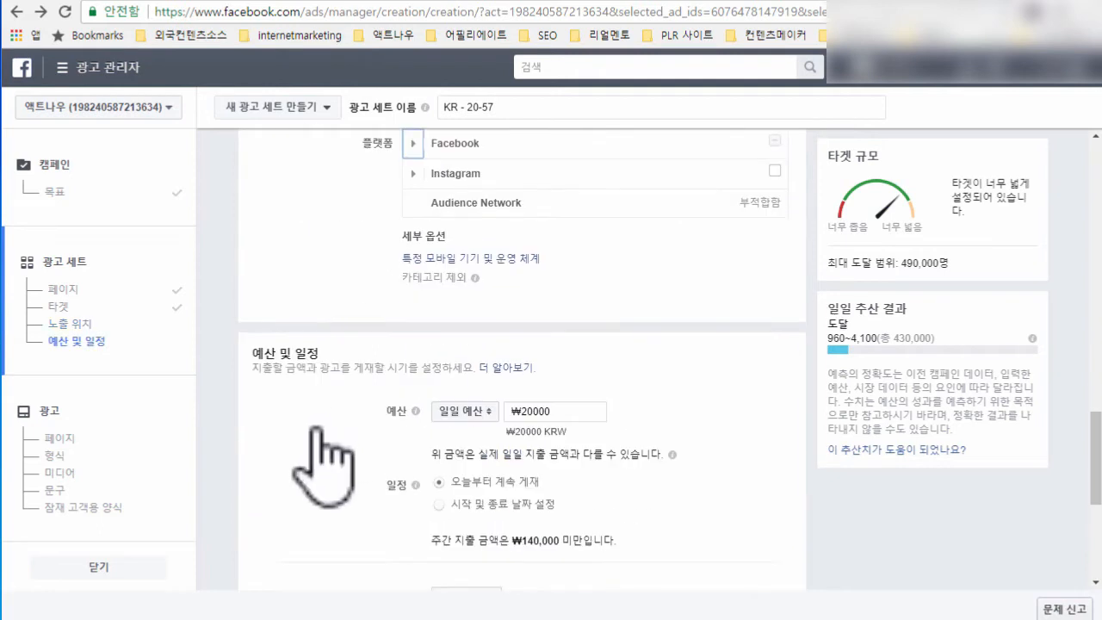
{"action": "scroll", "coordinate": [314, 428], "scroll_direction": "down", "scroll_amount": 1}
{"action": "scroll", "coordinate": [341, 433], "scroll_direction": "down", "scroll_amount": 2}
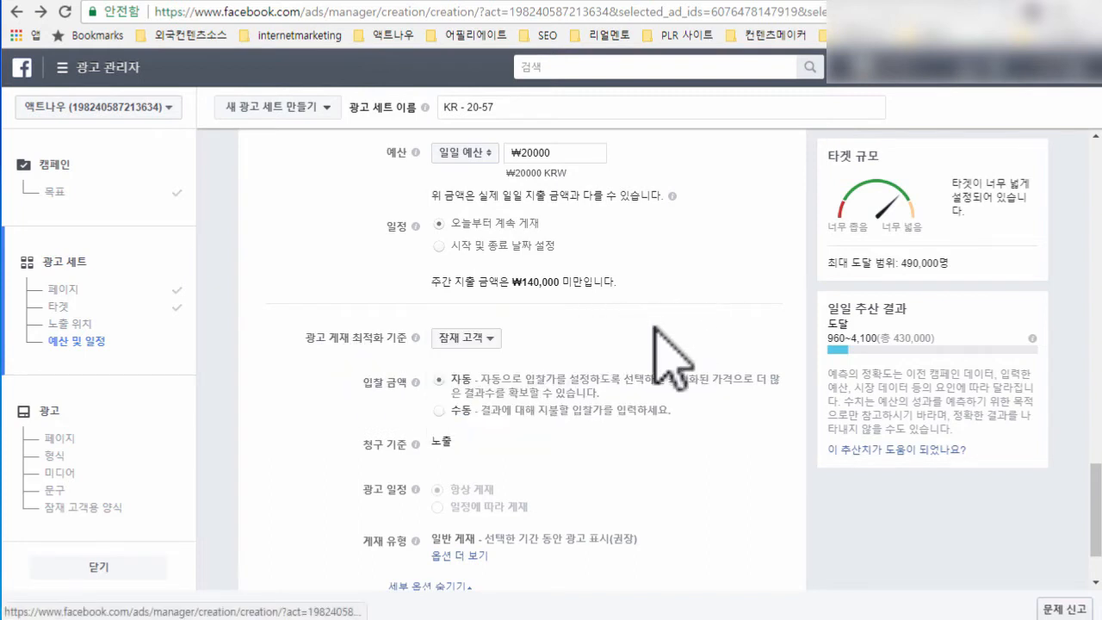
{"action": "scroll", "coordinate": [669, 405], "scroll_direction": "down", "scroll_amount": 1}
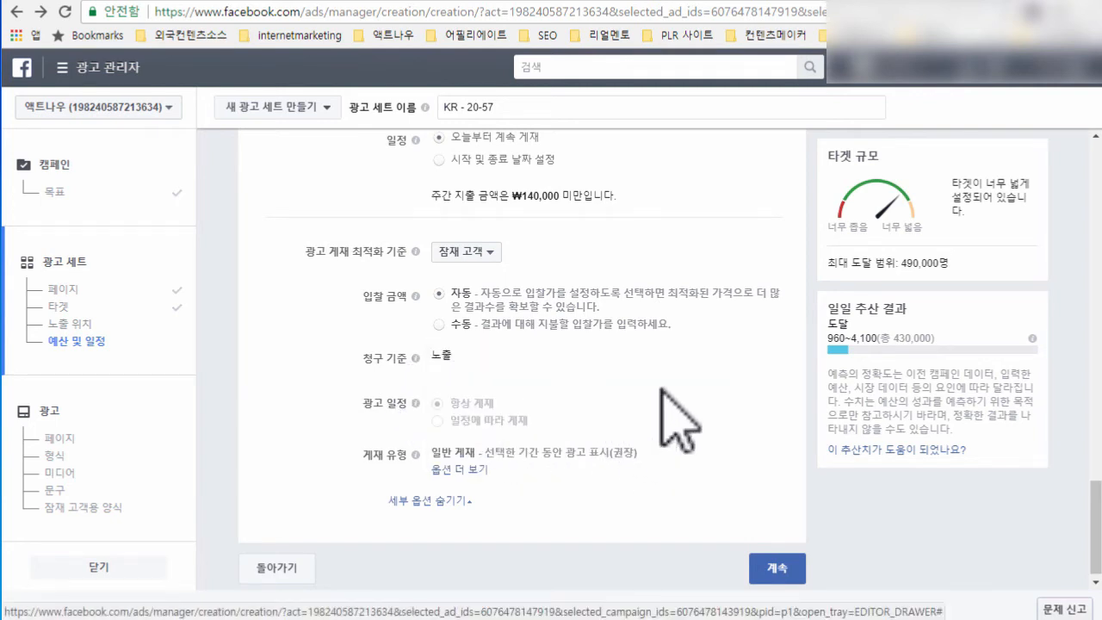
{"action": "scroll", "coordinate": [676, 419], "scroll_direction": "down", "scroll_amount": 1}
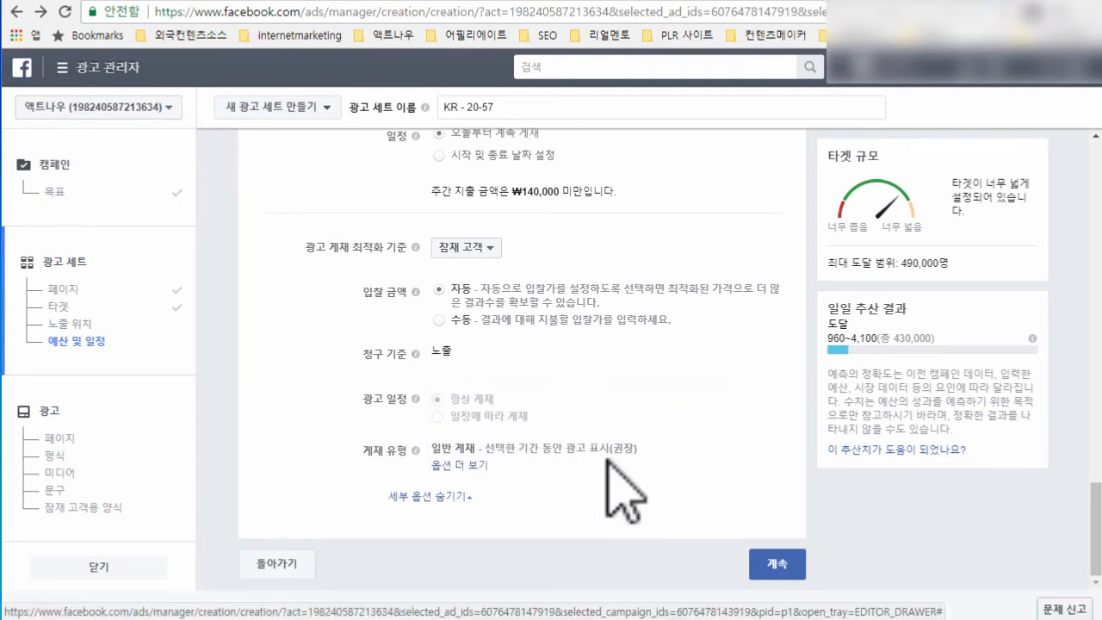
{"action": "left_click", "coordinate": [777, 564]}
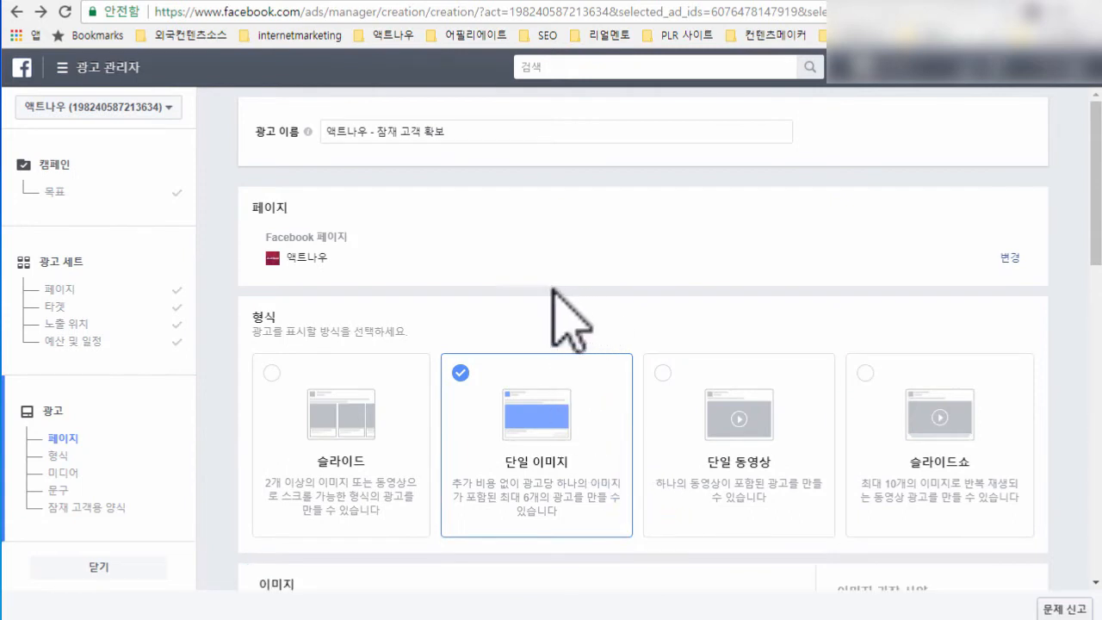
Replace the existing ad image with the second picture in the first row of the free stock image collection
{"action": "scroll", "coordinate": [517, 291], "scroll_direction": "down", "scroll_amount": 2}
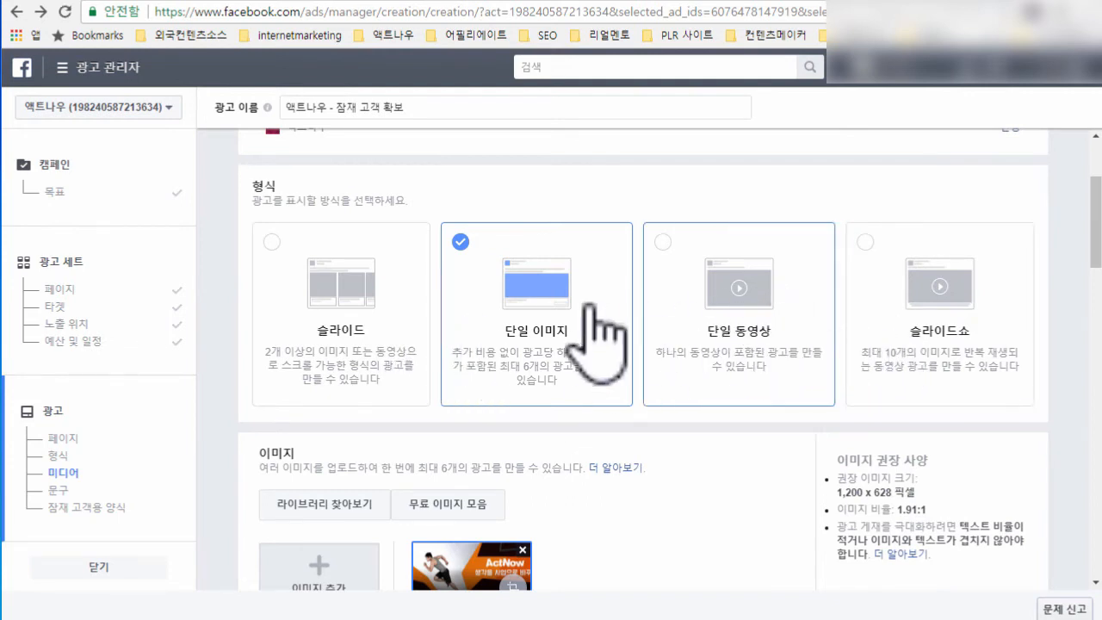
{"action": "scroll", "coordinate": [530, 336], "scroll_direction": "down", "scroll_amount": 2}
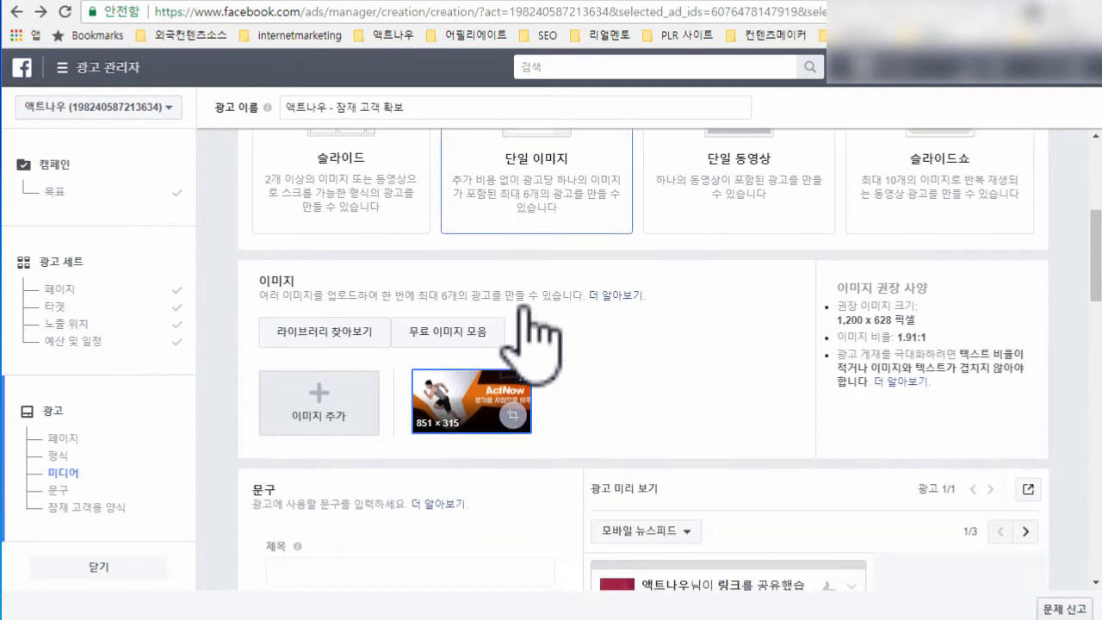
{"action": "left_click", "coordinate": [522, 376]}
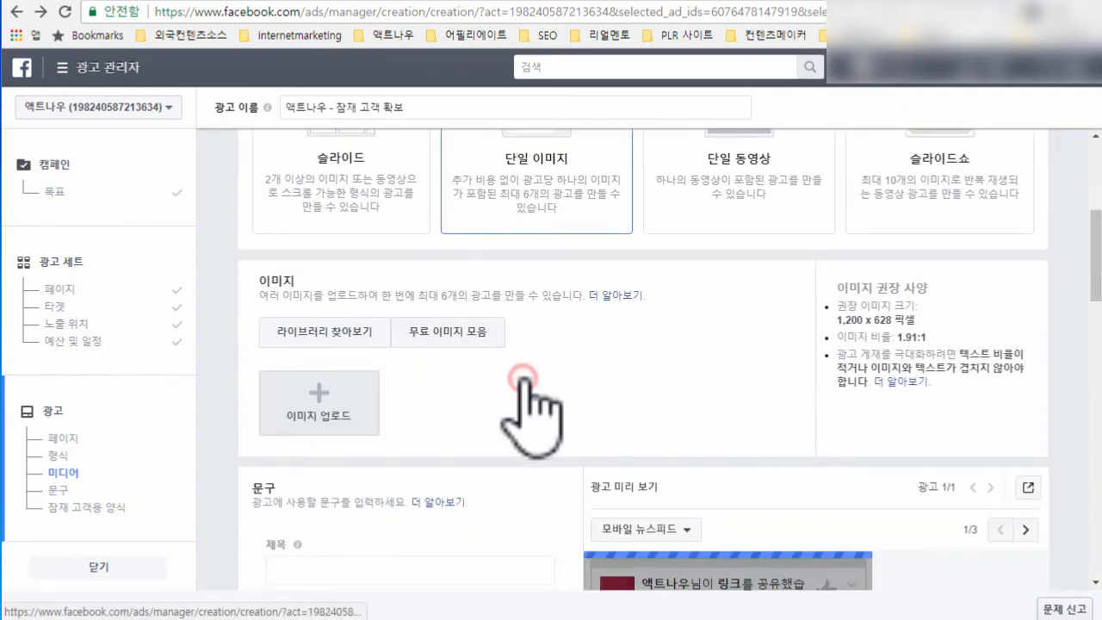
{"action": "left_click", "coordinate": [456, 328]}
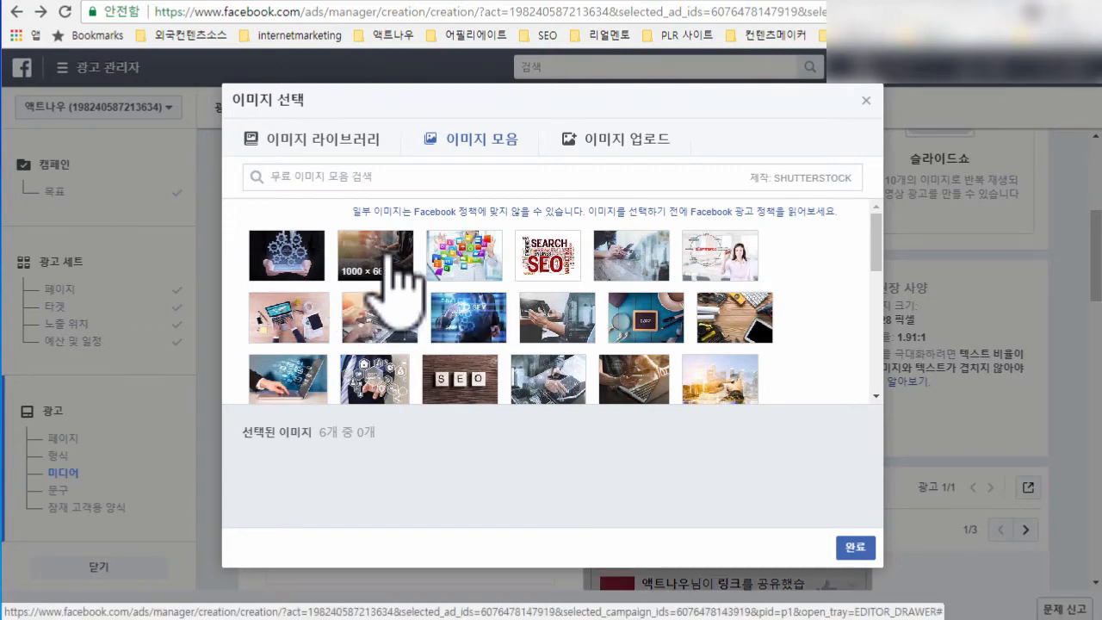
{"action": "left_click", "coordinate": [394, 263]}
{"action": "left_click", "coordinate": [850, 546]}
Enter 잠재고객 as the ad headline and 잠재고객광고 테스트 as the ad text
{"action": "scroll", "coordinate": [694, 381], "scroll_direction": "down", "scroll_amount": 2}
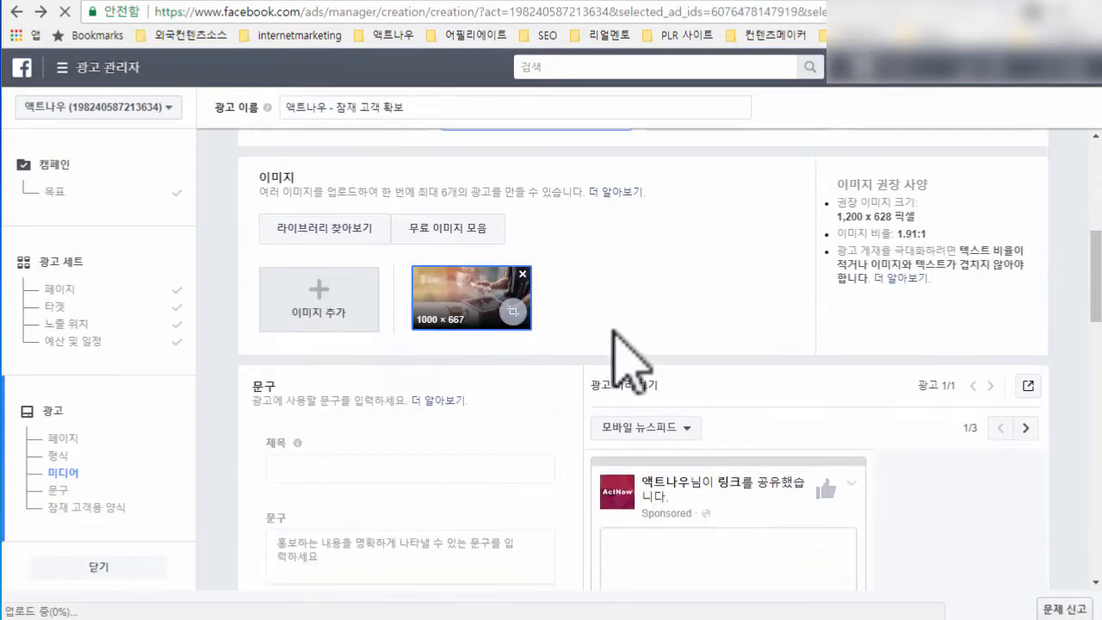
{"action": "scroll", "coordinate": [727, 373], "scroll_direction": "down", "scroll_amount": 1}
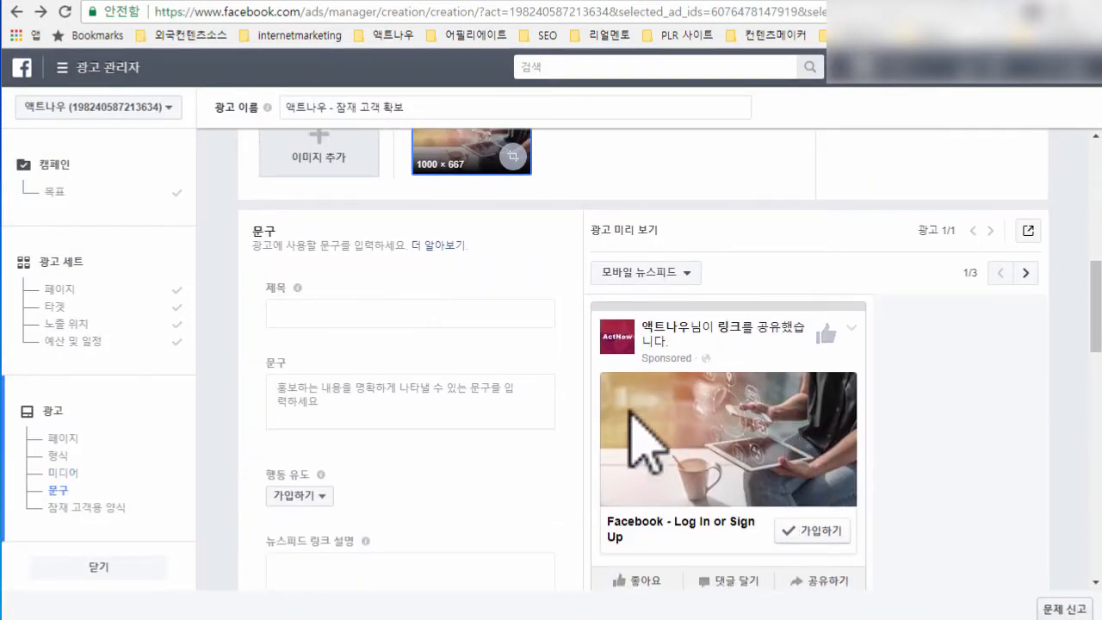
{"action": "left_click", "coordinate": [348, 308]}
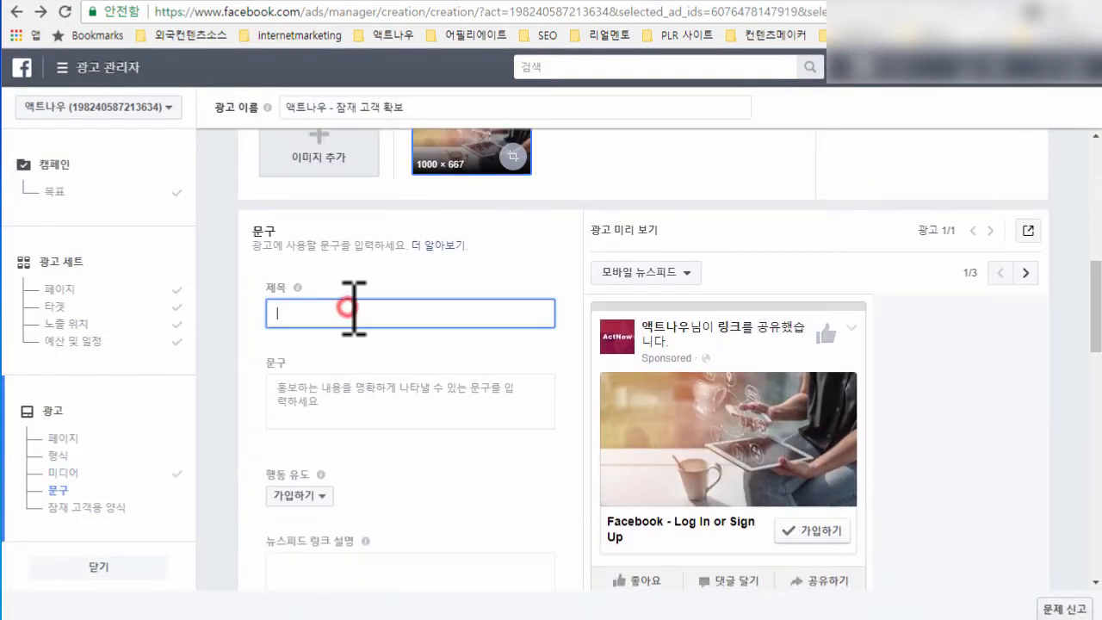
{"action": "type", "text": "잠재고객"}
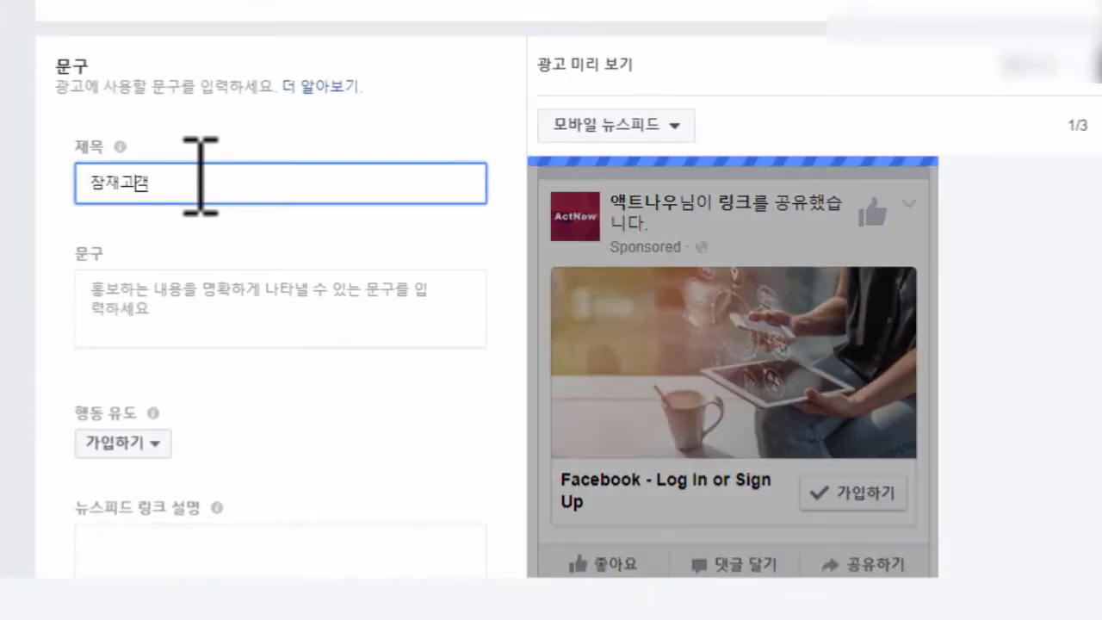
{"action": "left_click", "coordinate": [236, 307]}
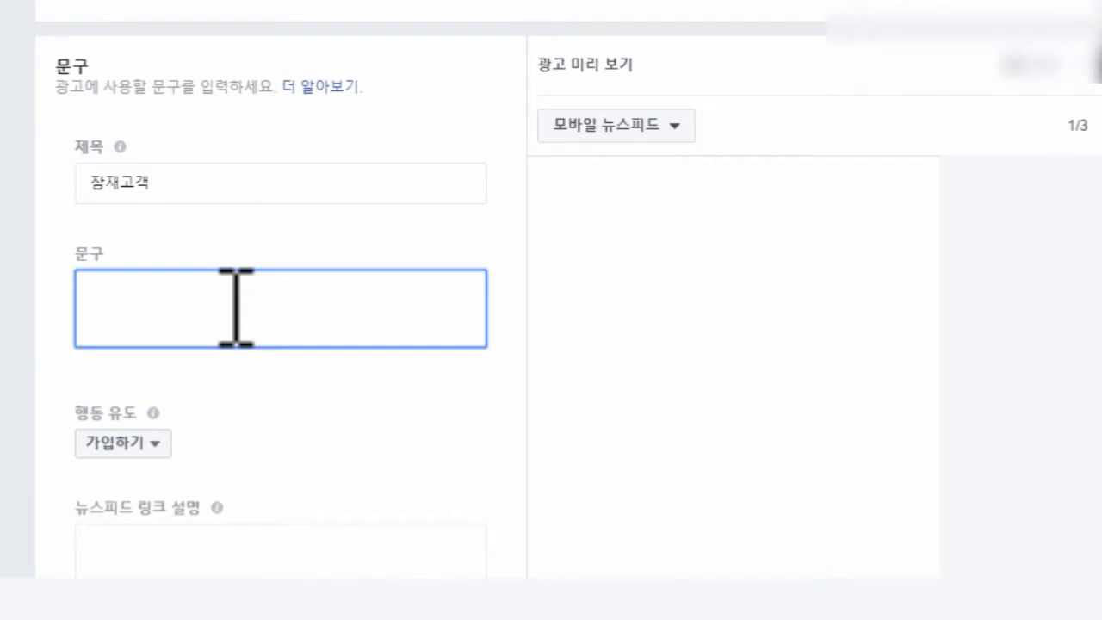
{"action": "type", "text": "잠재고객광고 테스트"}
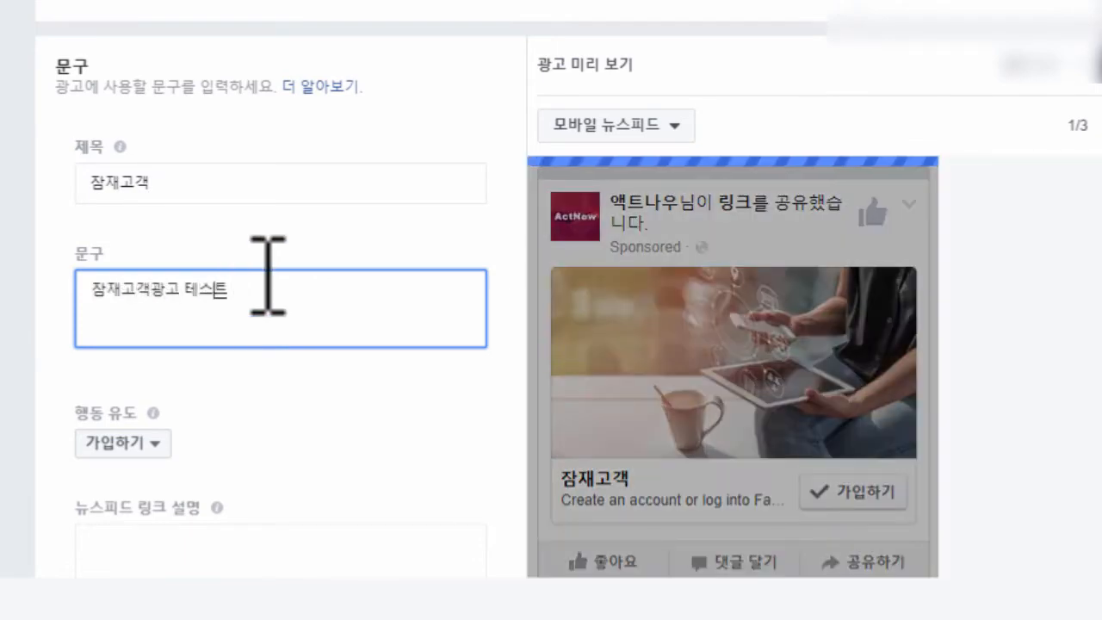
Set the call to action to 다운로드 and enter 잠재고객 뉴스피드 as the news feed link description
{"action": "scroll", "coordinate": [270, 266], "scroll_direction": "down", "scroll_amount": 3}
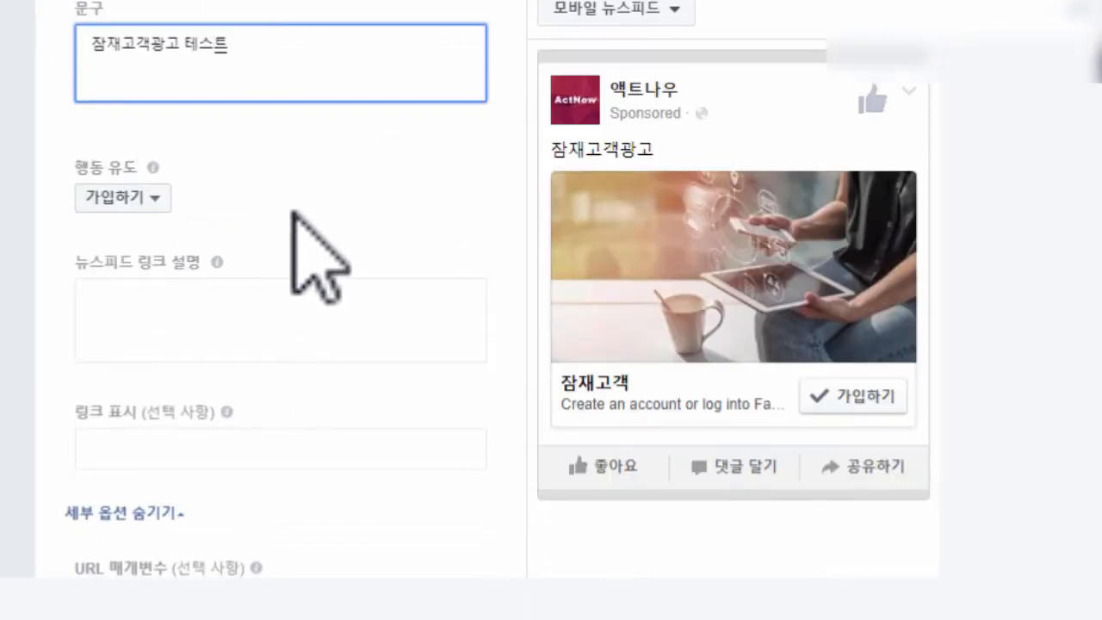
{"action": "left_click", "coordinate": [159, 200]}
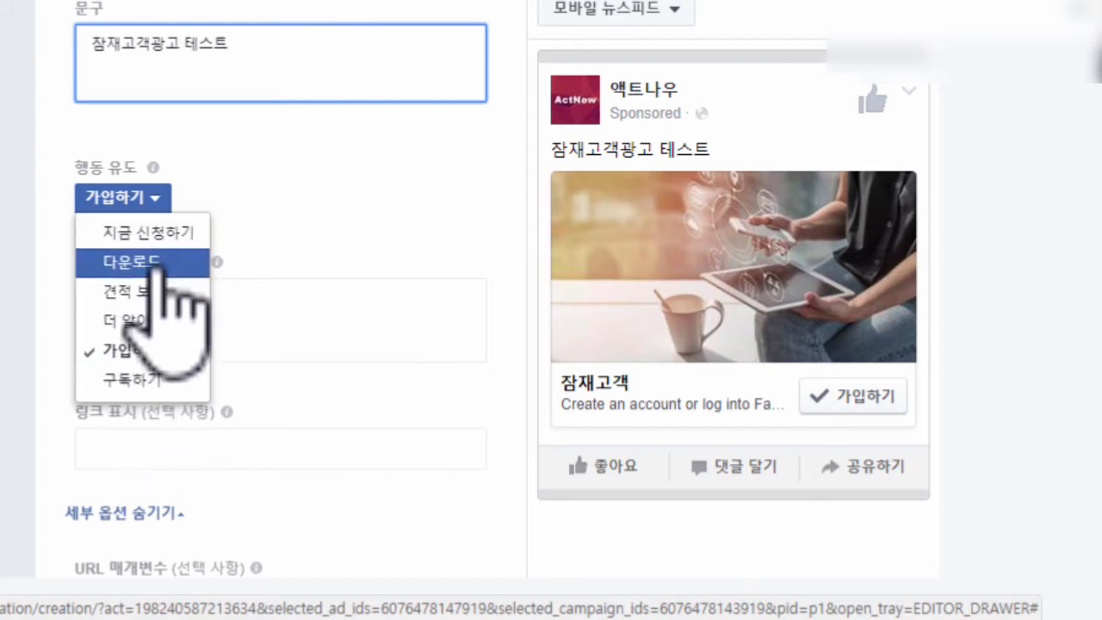
{"action": "left_click", "coordinate": [153, 262]}
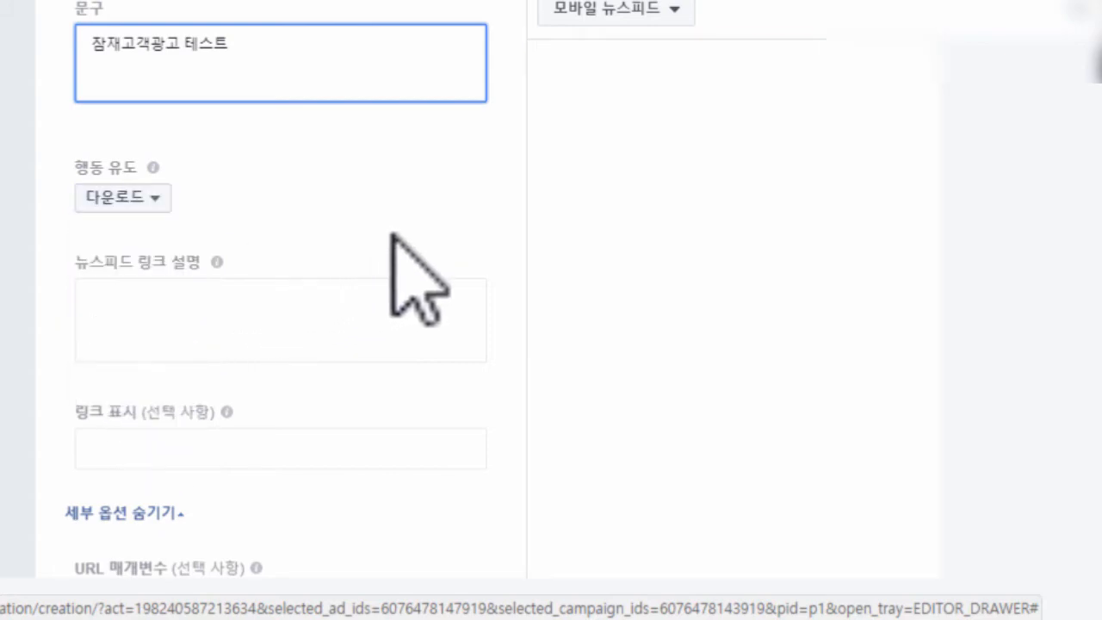
{"action": "left_click", "coordinate": [337, 185]}
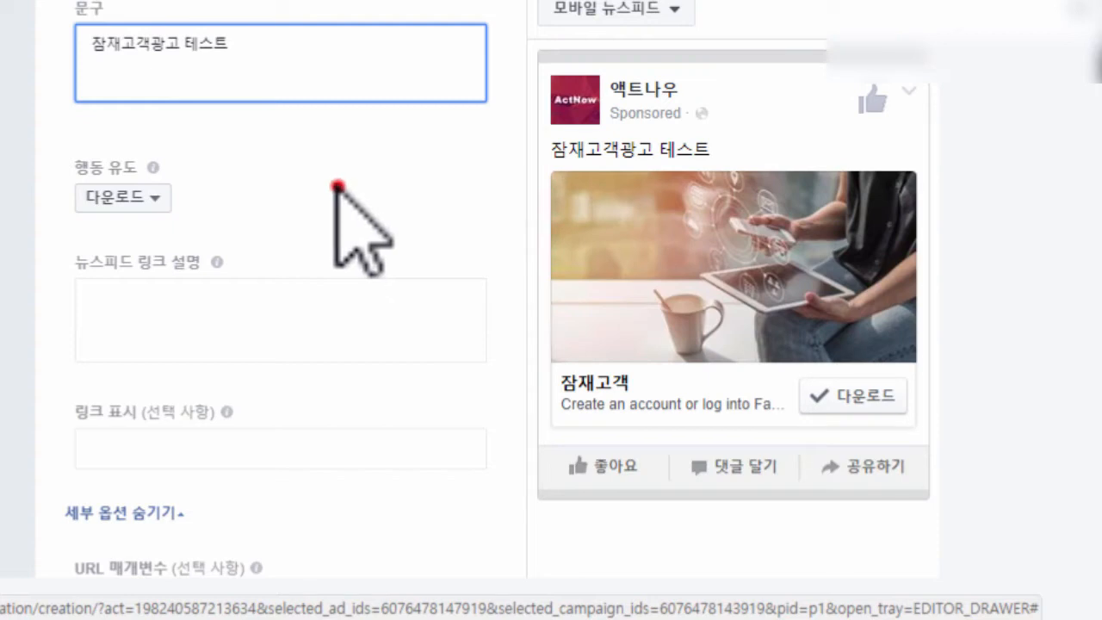
{"action": "left_click", "coordinate": [252, 321]}
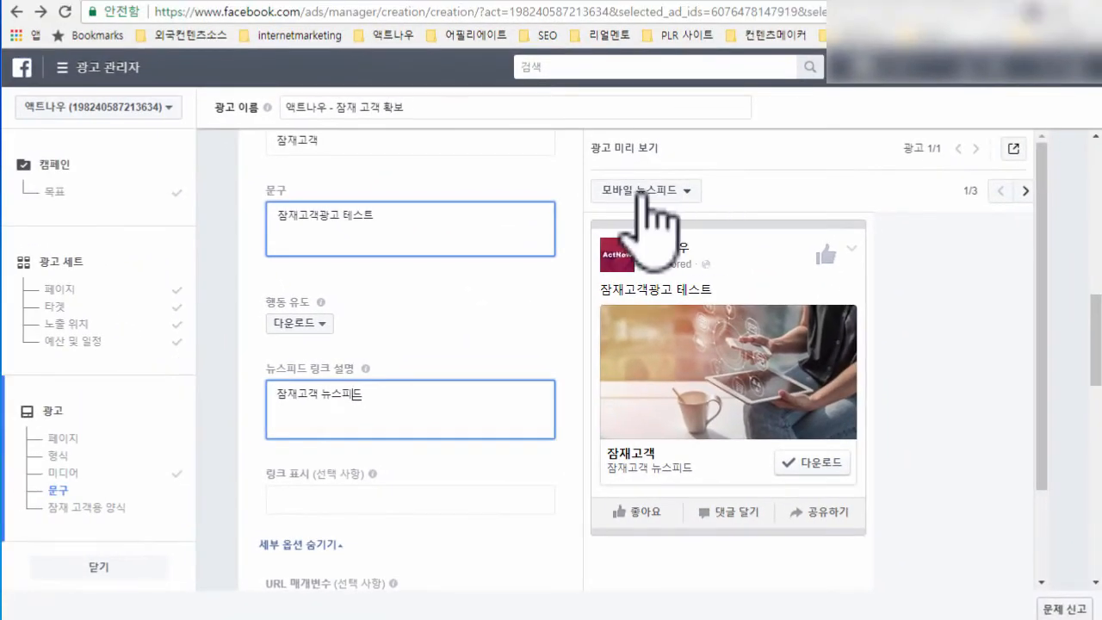
Preview the ad in each placement through to the desktop news feed and examine its whole layout
{"action": "left_click", "coordinate": [1024, 192]}
{"action": "left_click", "coordinate": [1024, 191]}
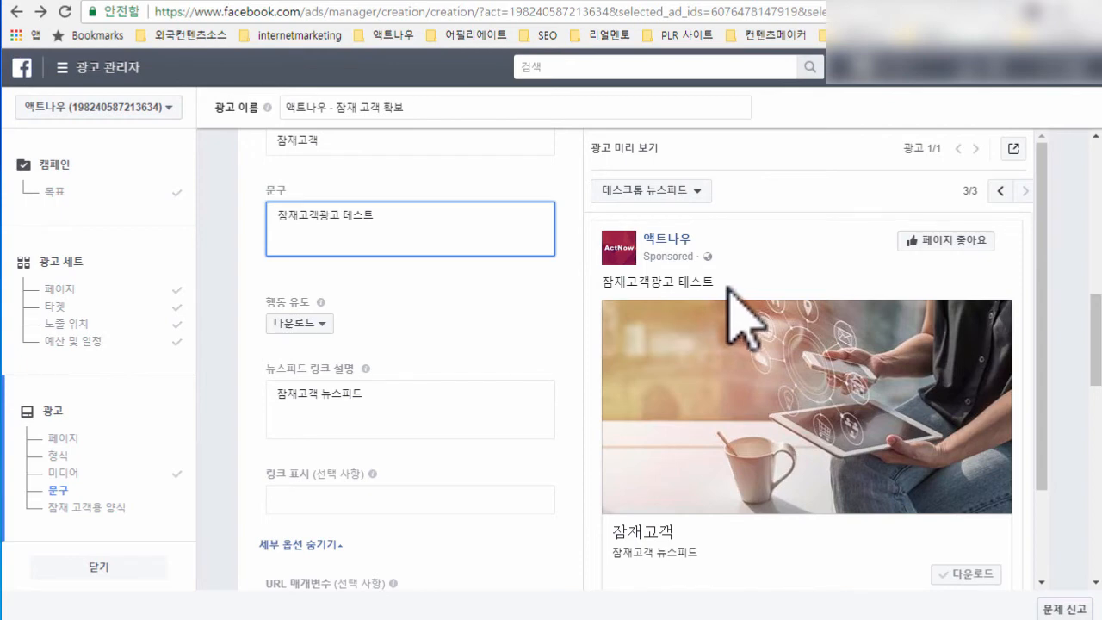
{"action": "scroll", "coordinate": [738, 319], "scroll_direction": "down", "scroll_amount": 2}
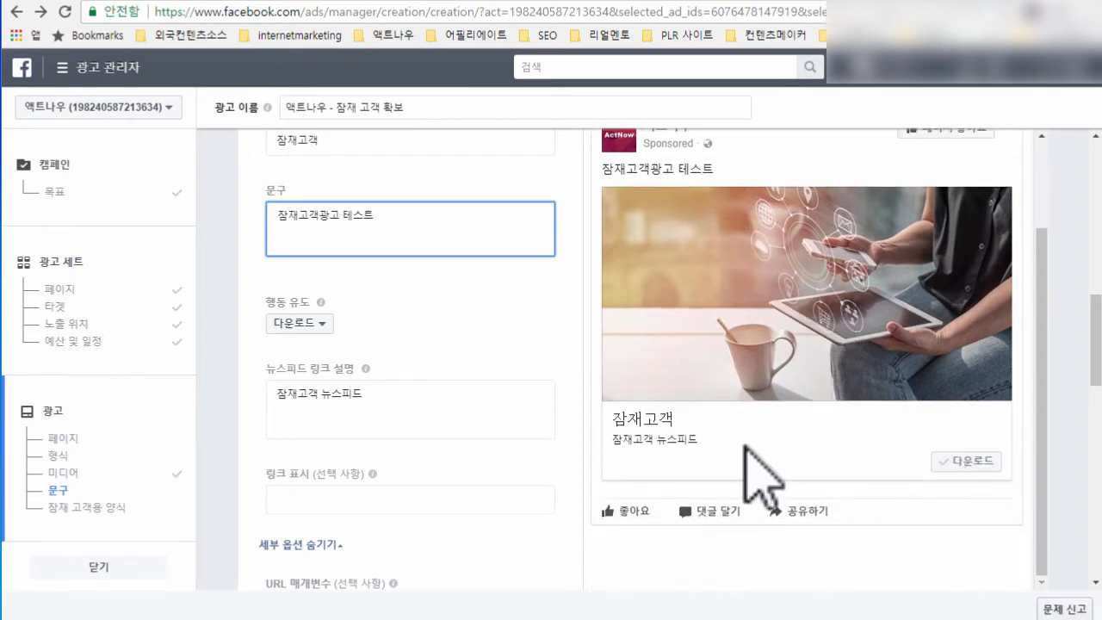
{"action": "scroll", "coordinate": [745, 448], "scroll_direction": "up", "scroll_amount": 2}
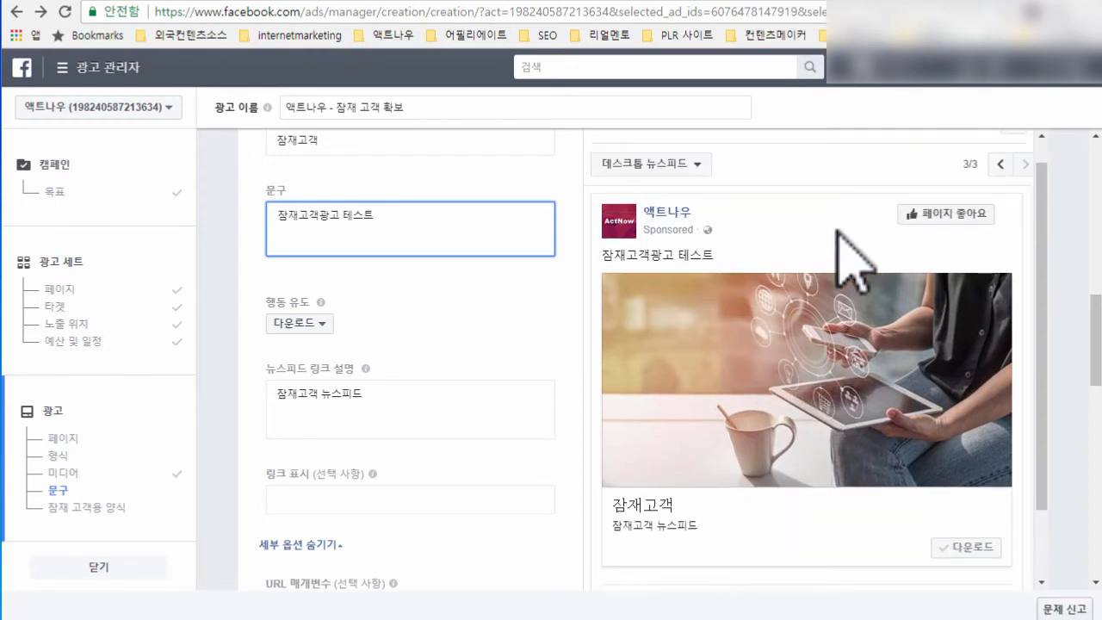
Start a new lead form for the ad and name it 잠재고객 양식 테스트
{"action": "scroll", "coordinate": [491, 381], "scroll_direction": "down", "scroll_amount": 4}
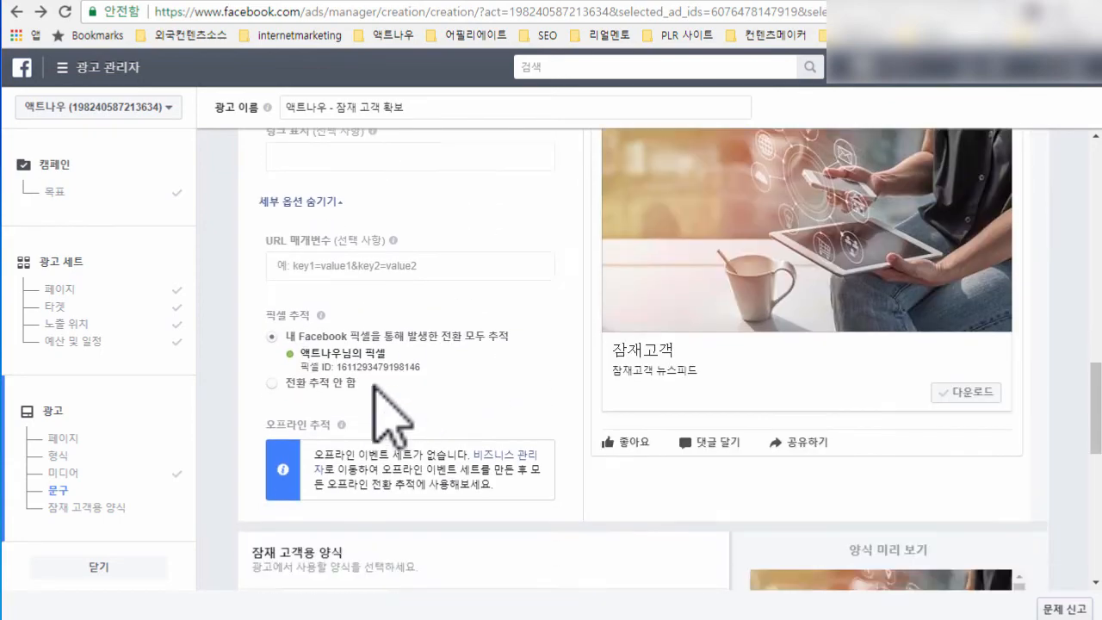
{"action": "scroll", "coordinate": [491, 353], "scroll_direction": "down", "scroll_amount": 4}
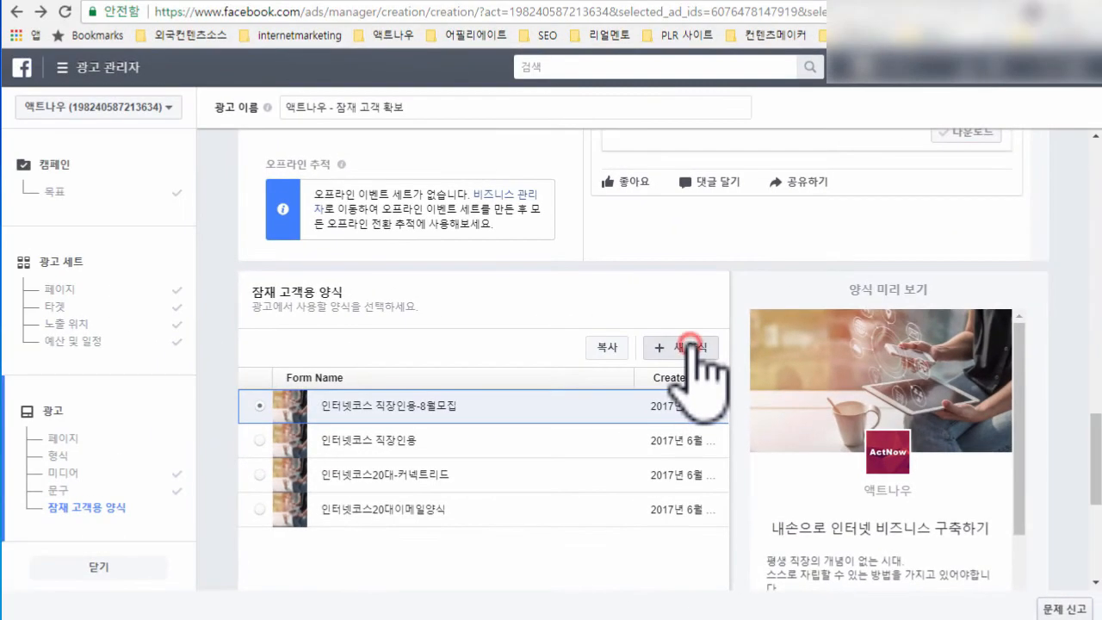
{"action": "left_click", "coordinate": [694, 344]}
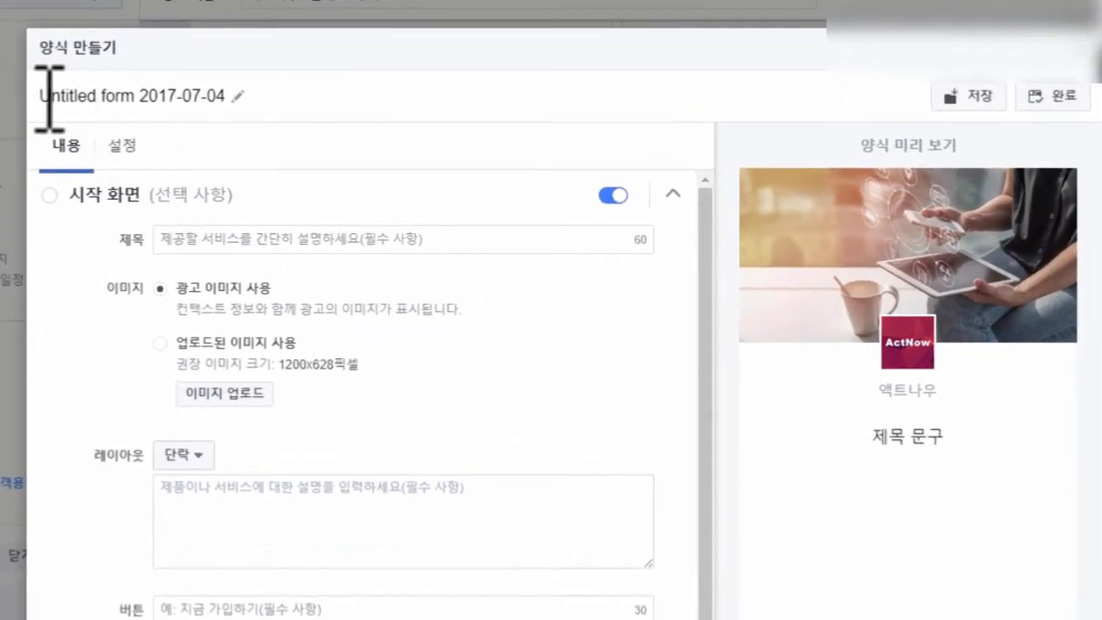
{"action": "left_click_drag", "start_coordinate": [39, 94], "coordinate": [226, 86]}
{"action": "key", "text": "BackSpace"}
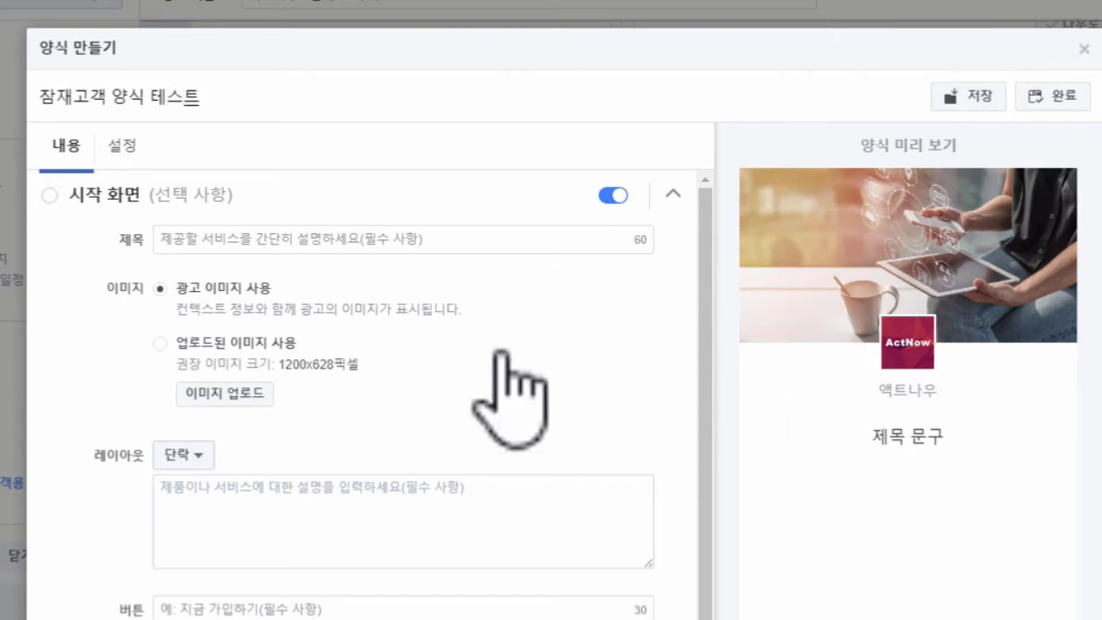
Enter 테스트 as the start screen title and 가나다라 on two lines as the paragraph text
{"action": "left_click", "coordinate": [318, 245]}
{"action": "type", "text": "테스트"}
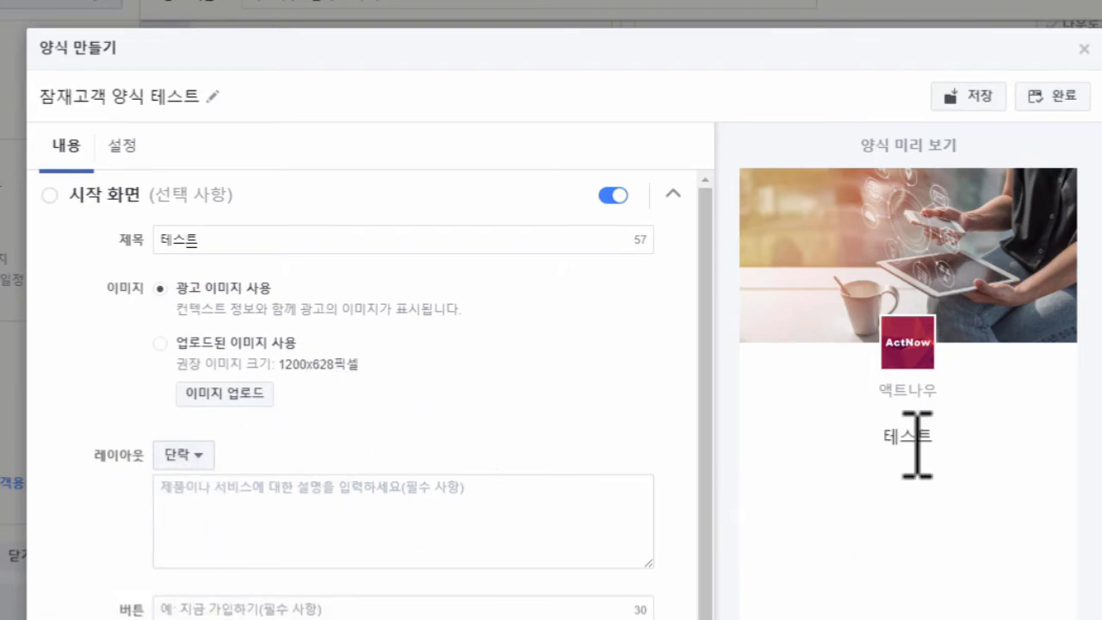
{"action": "scroll", "coordinate": [911, 438], "scroll_direction": "down", "scroll_amount": 3}
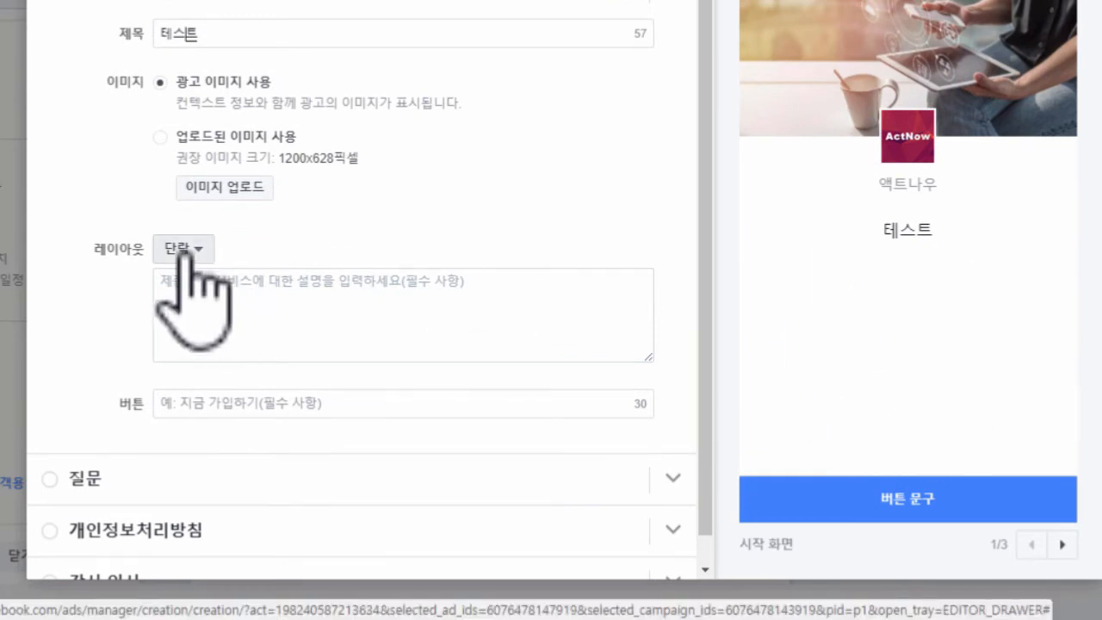
{"action": "left_click", "coordinate": [210, 287]}
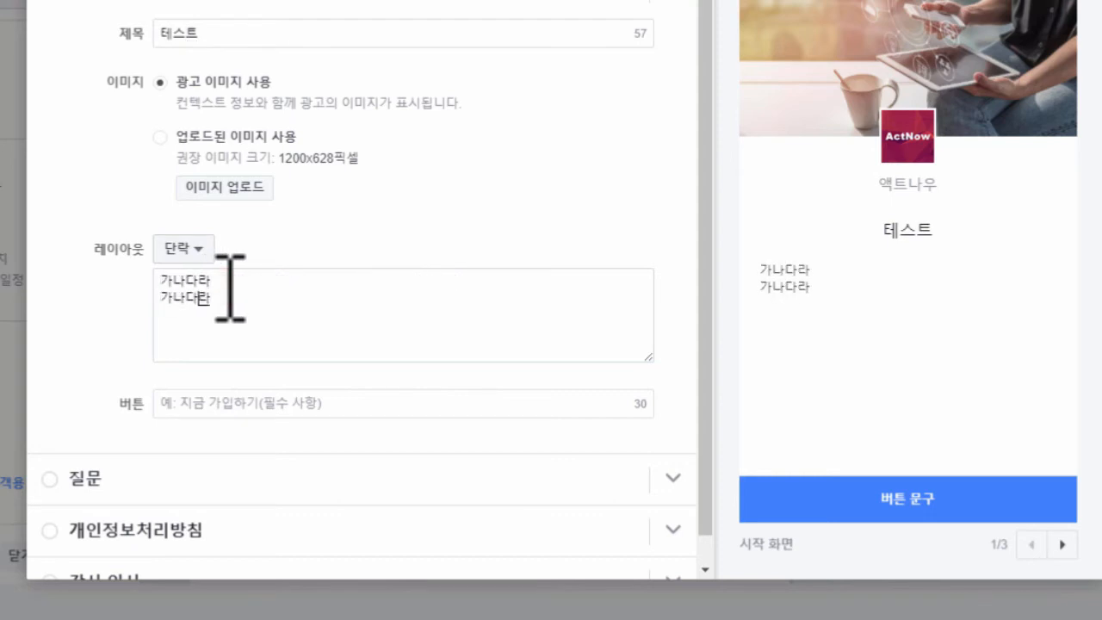
Try the 기호 layout for the start screen with 1, 2 and 3 as list items, and return to 단락
{"action": "left_click", "coordinate": [193, 248]}
{"action": "left_click", "coordinate": [196, 279]}
{"action": "left_click", "coordinate": [256, 281]}
{"action": "type", "text": "1"}
{"action": "left_click", "coordinate": [261, 310]}
{"action": "type", "text": "2"}
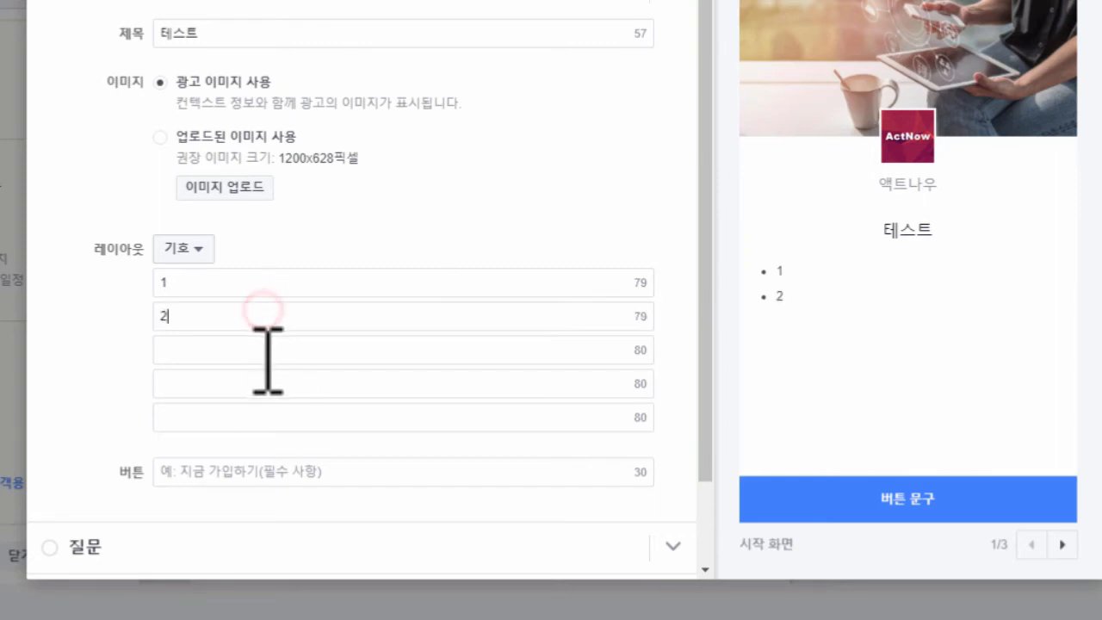
{"action": "left_click", "coordinate": [262, 353]}
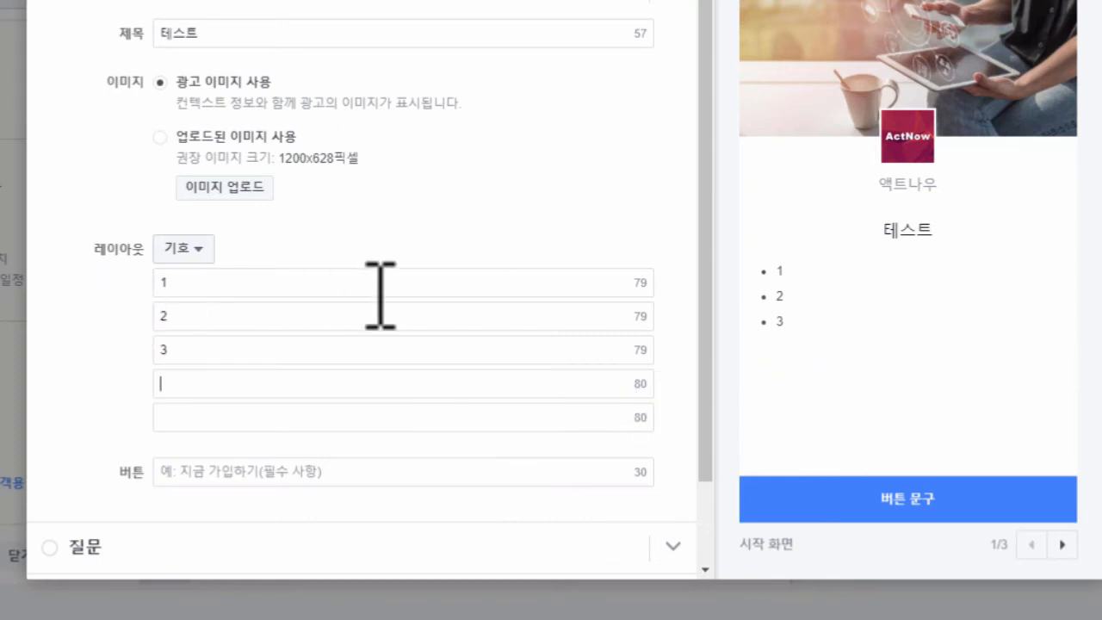
{"action": "left_click", "coordinate": [194, 248]}
{"action": "left_click", "coordinate": [198, 297]}
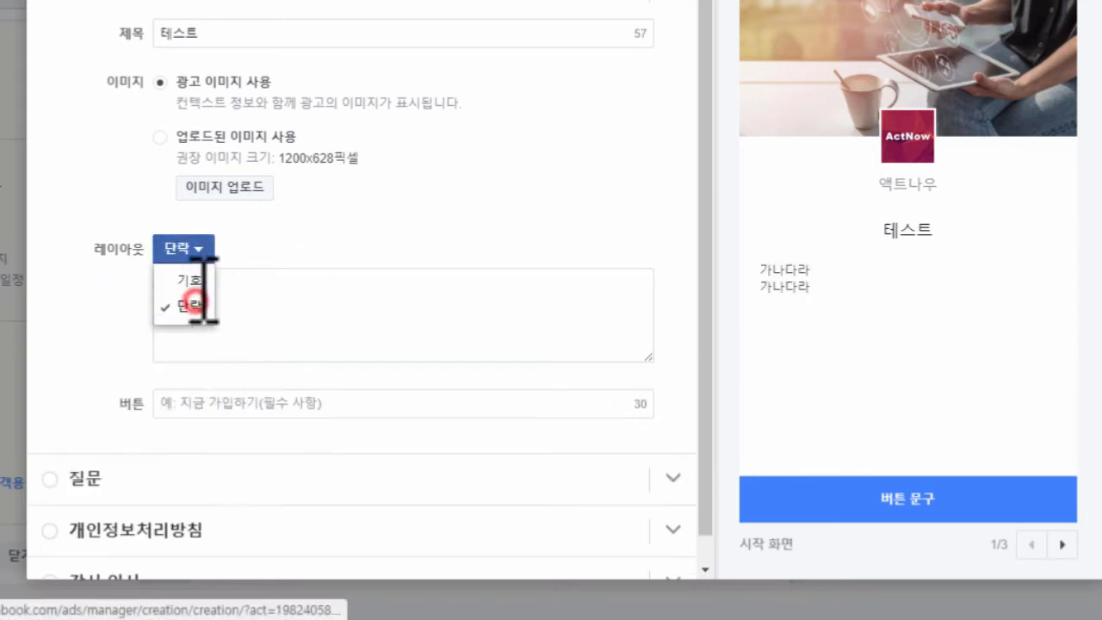
Clear the start screen's paragraph text and enter 다운로드 as the button text
{"action": "left_click_drag", "start_coordinate": [256, 303], "coordinate": [158, 249]}
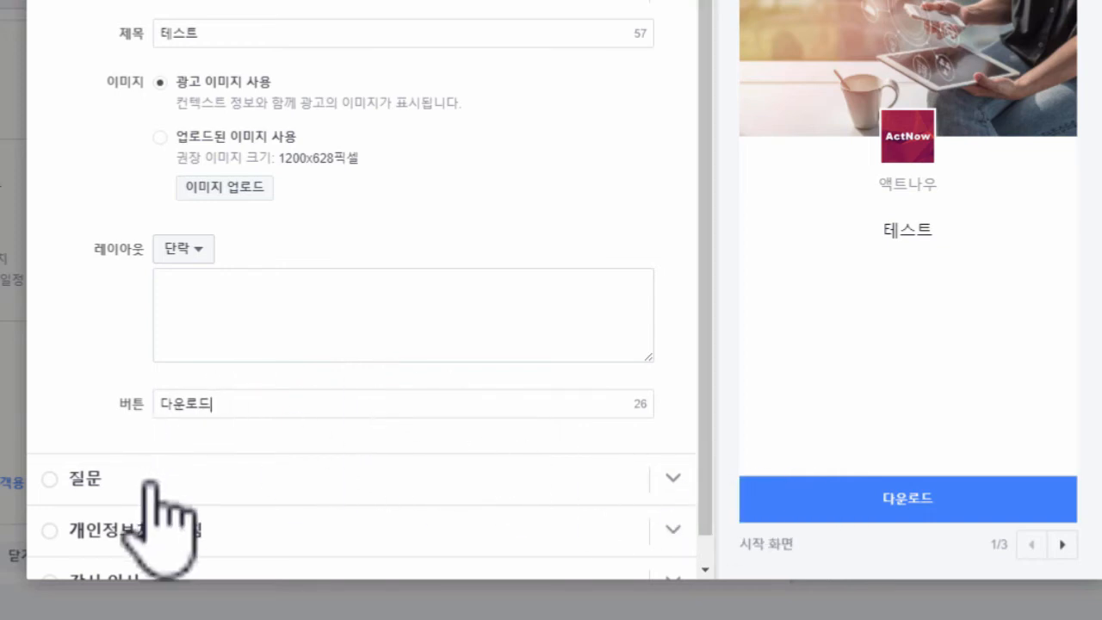
Try adding Date of birth and Gender to the requested user information in the form's questions, and remove both again
{"action": "left_click", "coordinate": [398, 478]}
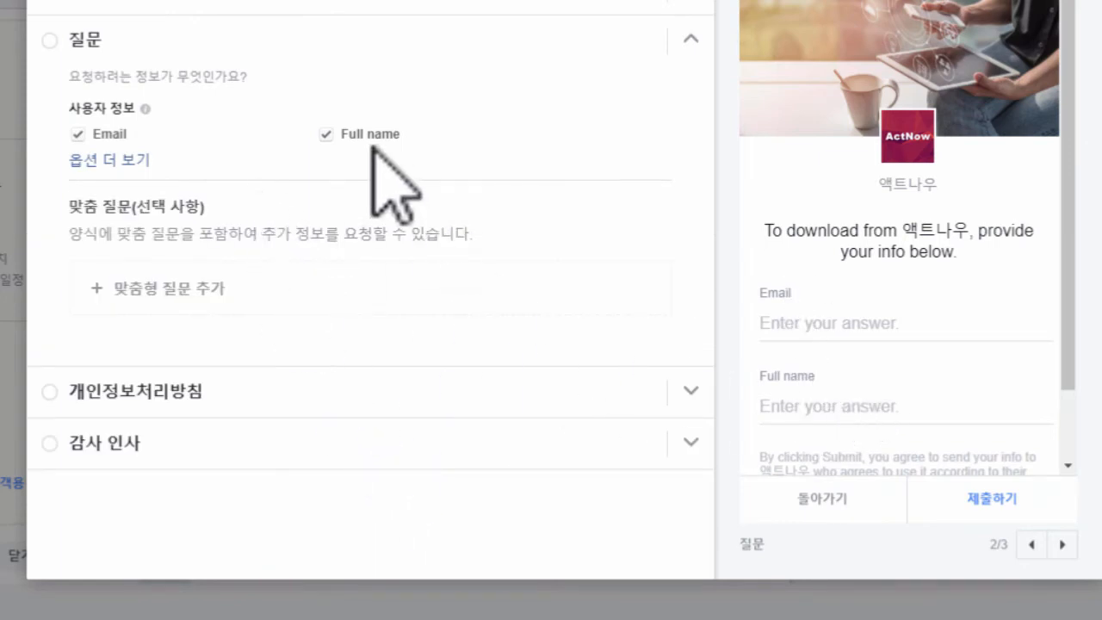
{"action": "left_click", "coordinate": [111, 159]}
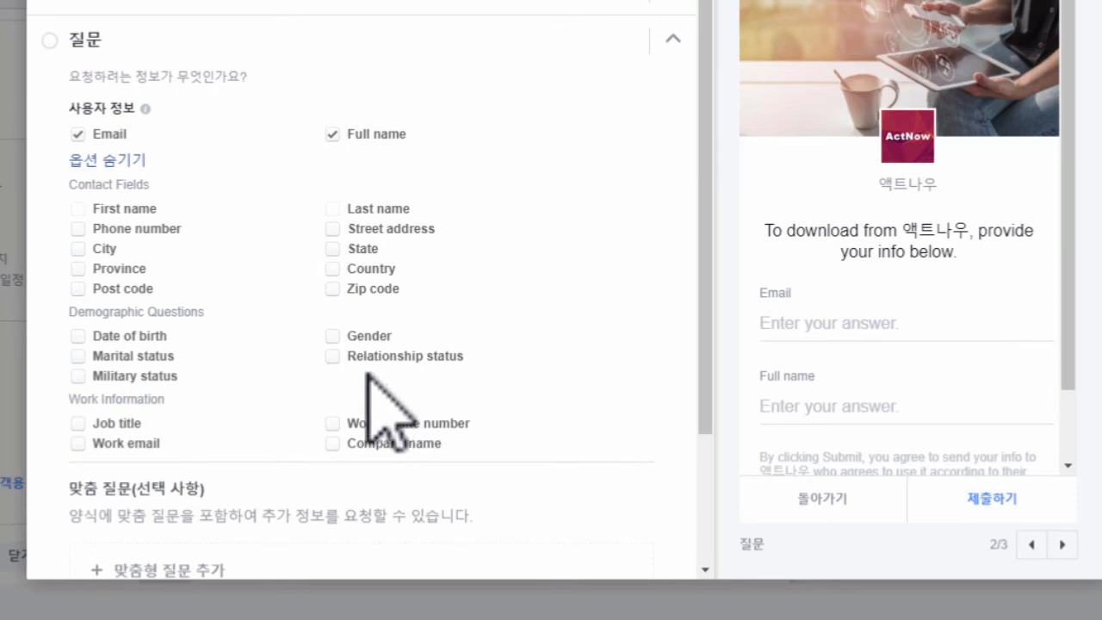
{"action": "left_click", "coordinate": [77, 336]}
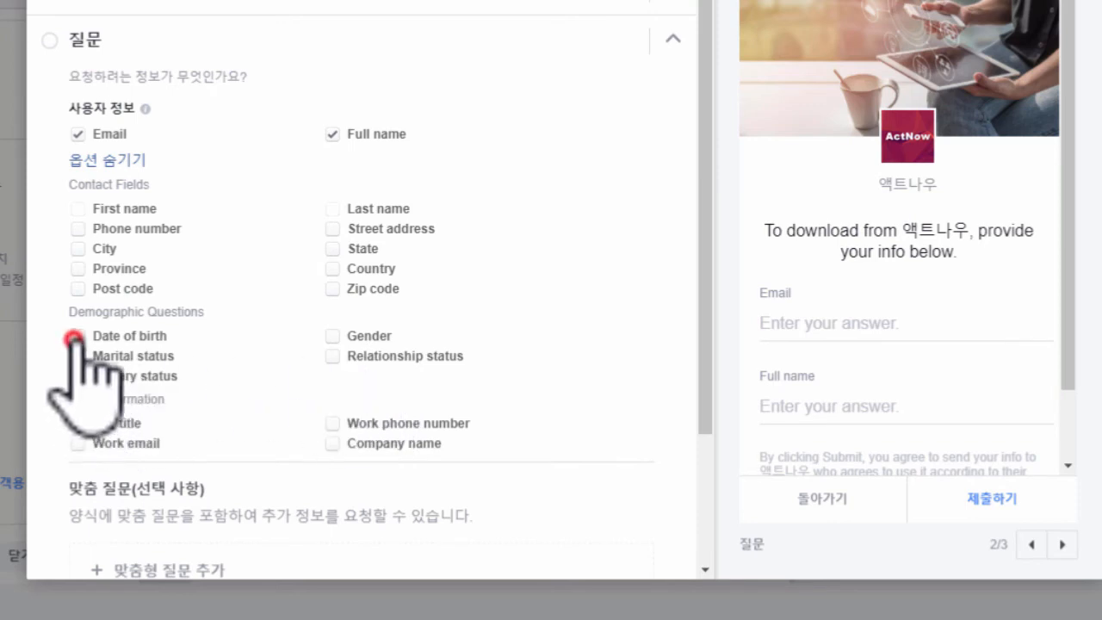
{"action": "left_click", "coordinate": [332, 336]}
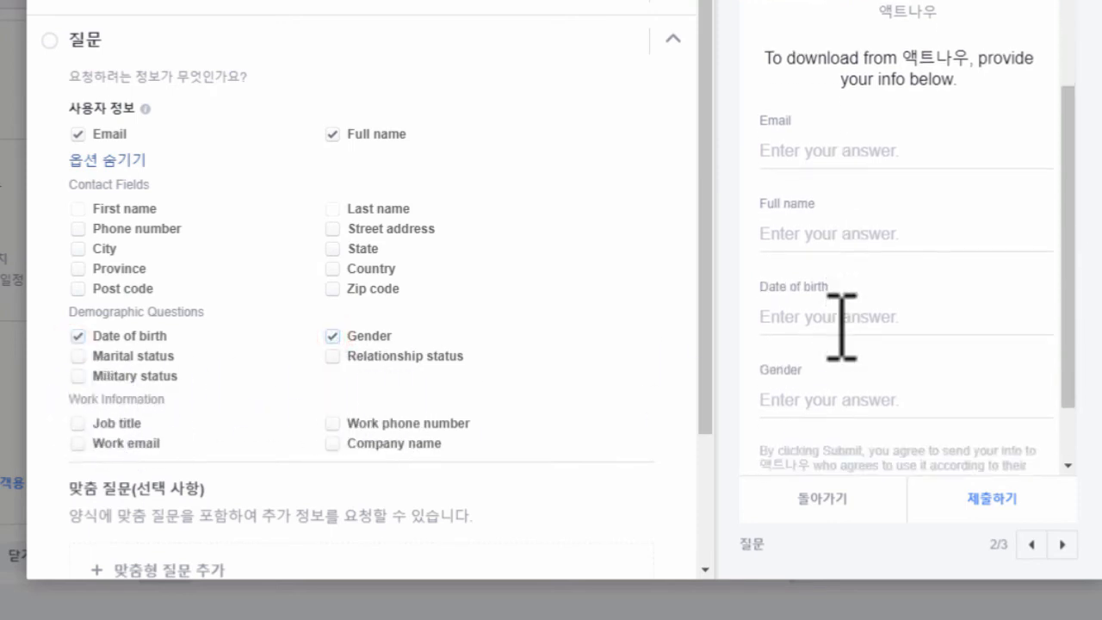
{"action": "left_click", "coordinate": [78, 335]}
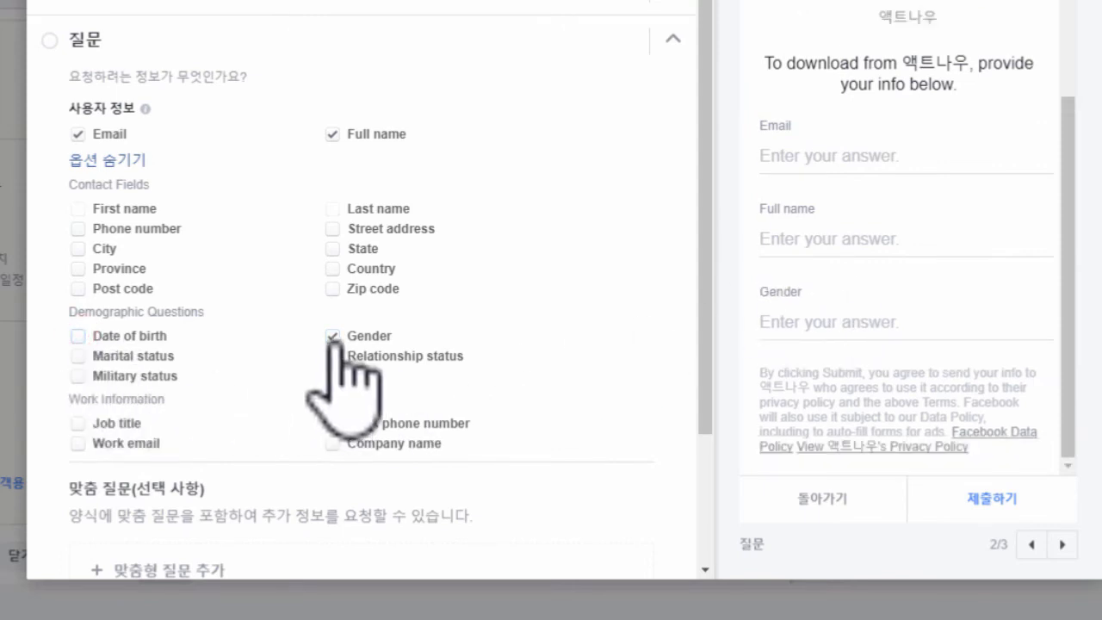
{"action": "left_click", "coordinate": [333, 336]}
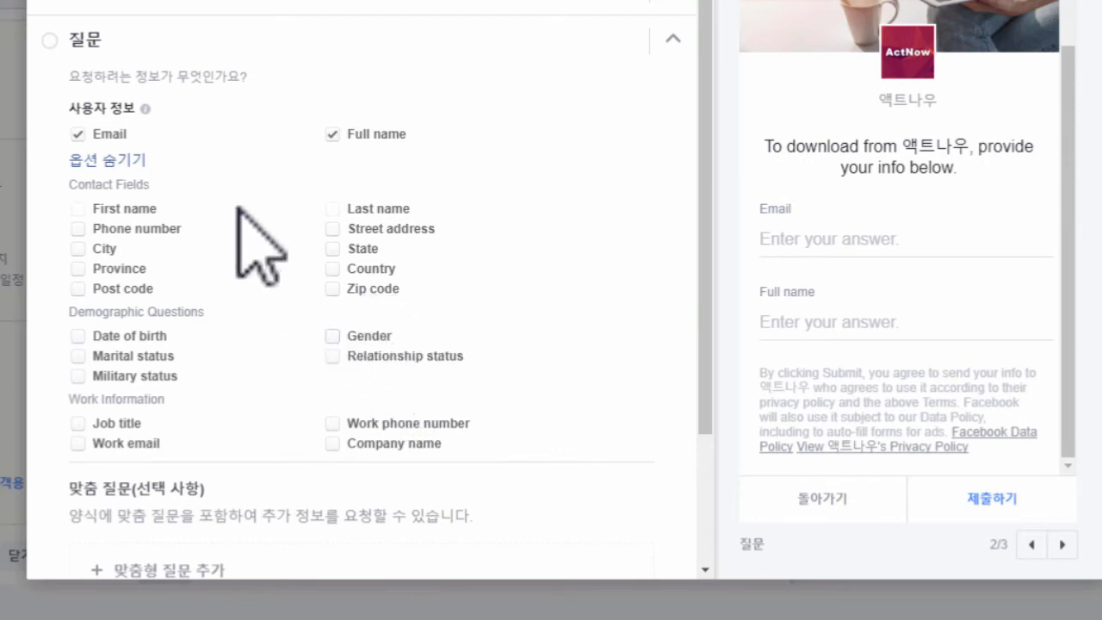
Hide the extra user information options and look at the custom question types on offer without adding one
{"action": "left_click", "coordinate": [108, 159]}
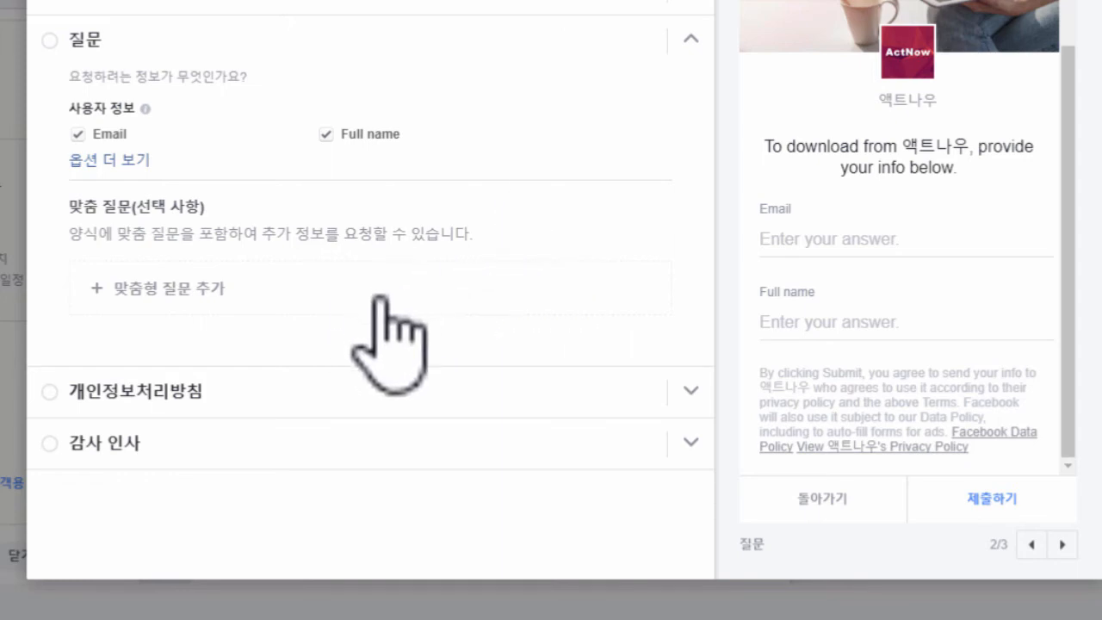
{"action": "left_click", "coordinate": [162, 280]}
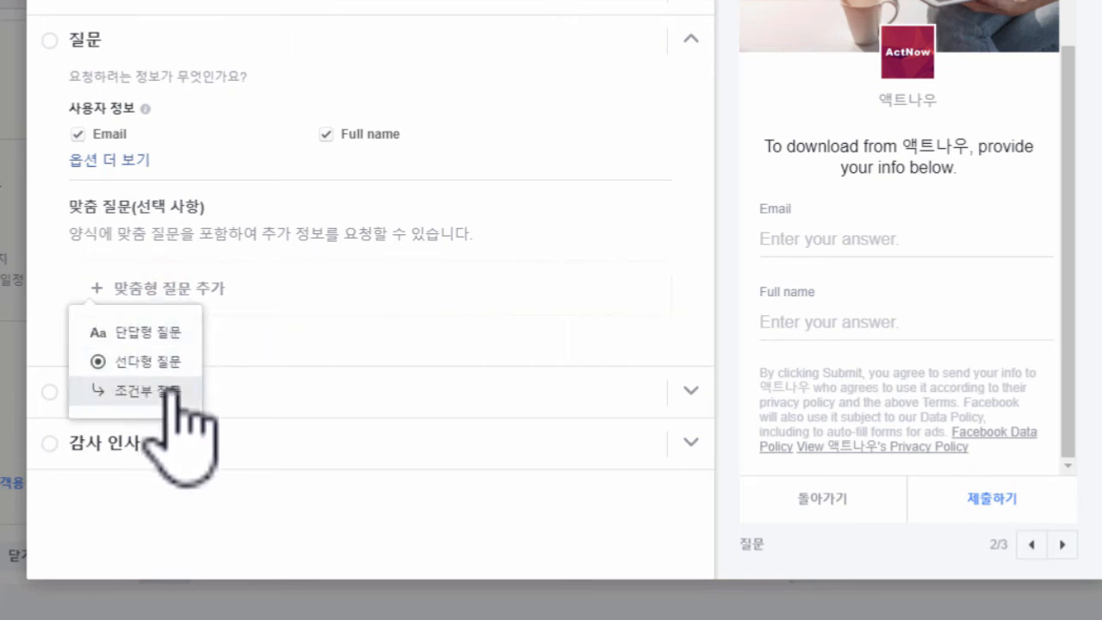
{"action": "left_click", "coordinate": [537, 218]}
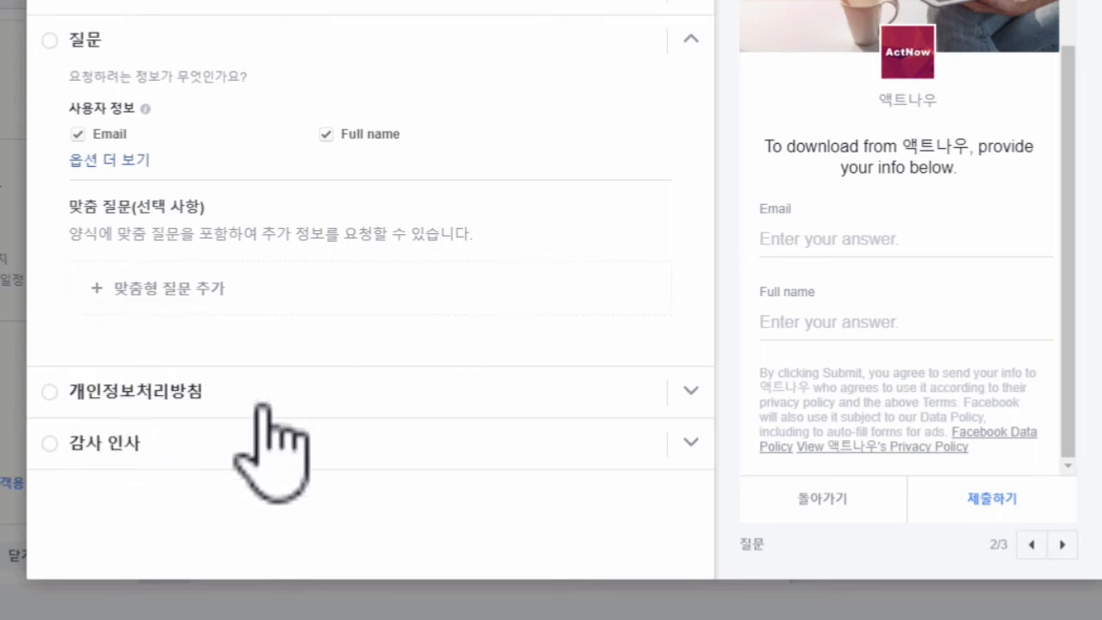
{"action": "left_click", "coordinate": [449, 395]}
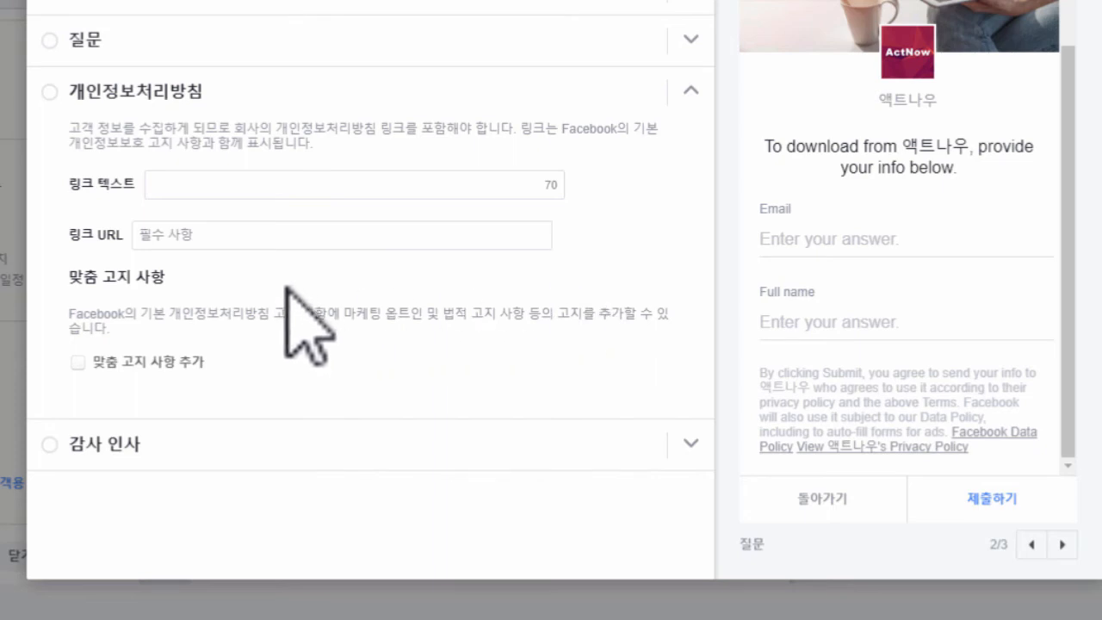
{"action": "left_click", "coordinate": [178, 233]}
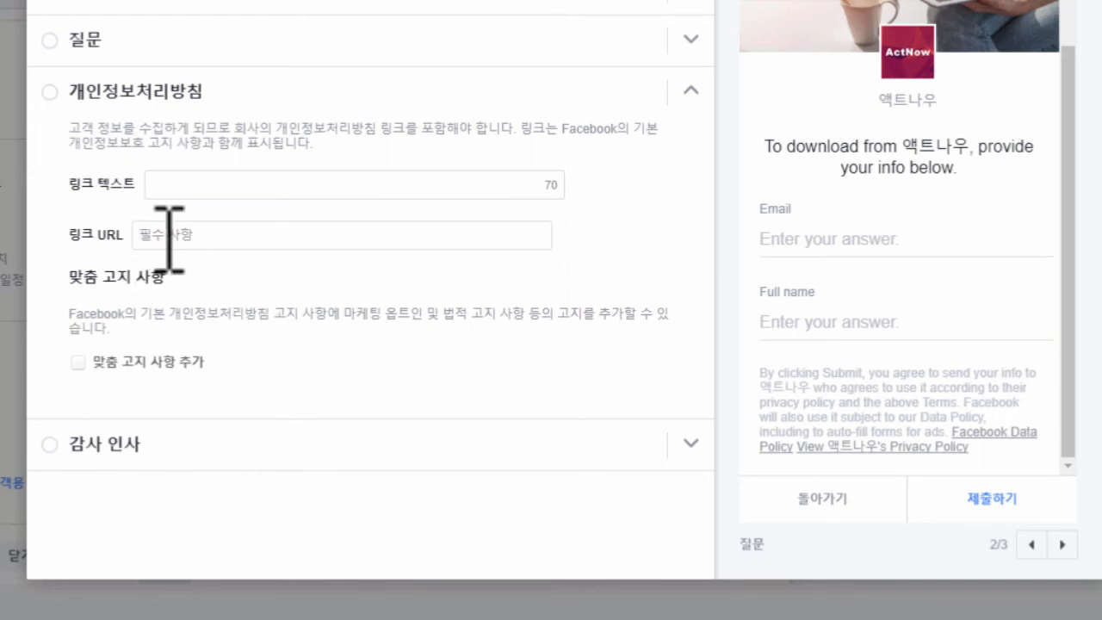
{"action": "type", "text": "ㅗㅗ"}
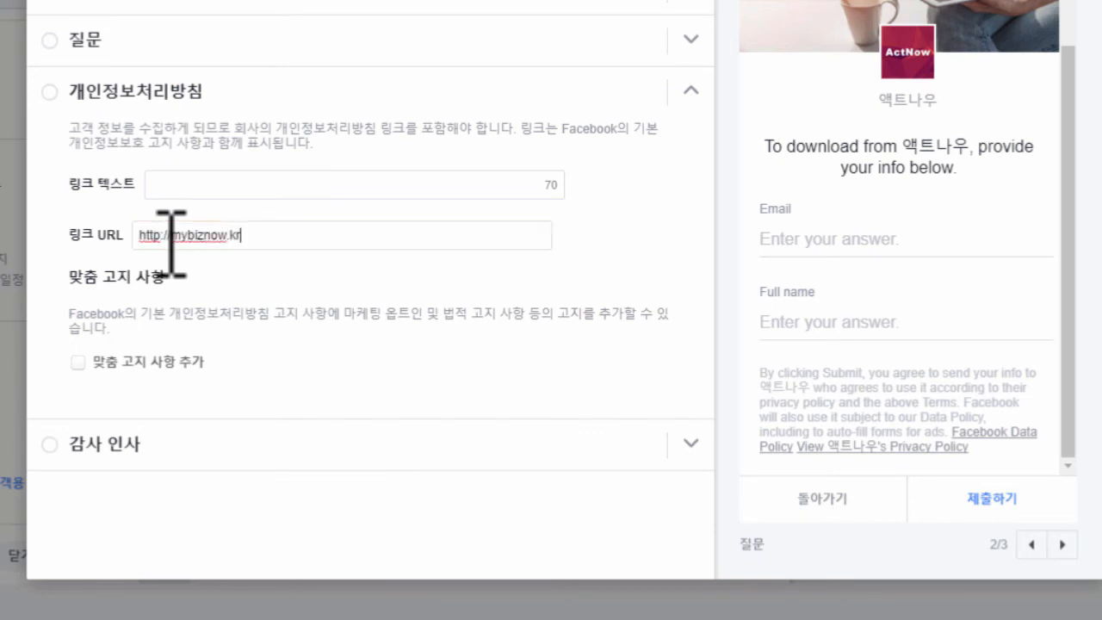
{"action": "left_click", "coordinate": [265, 266]}
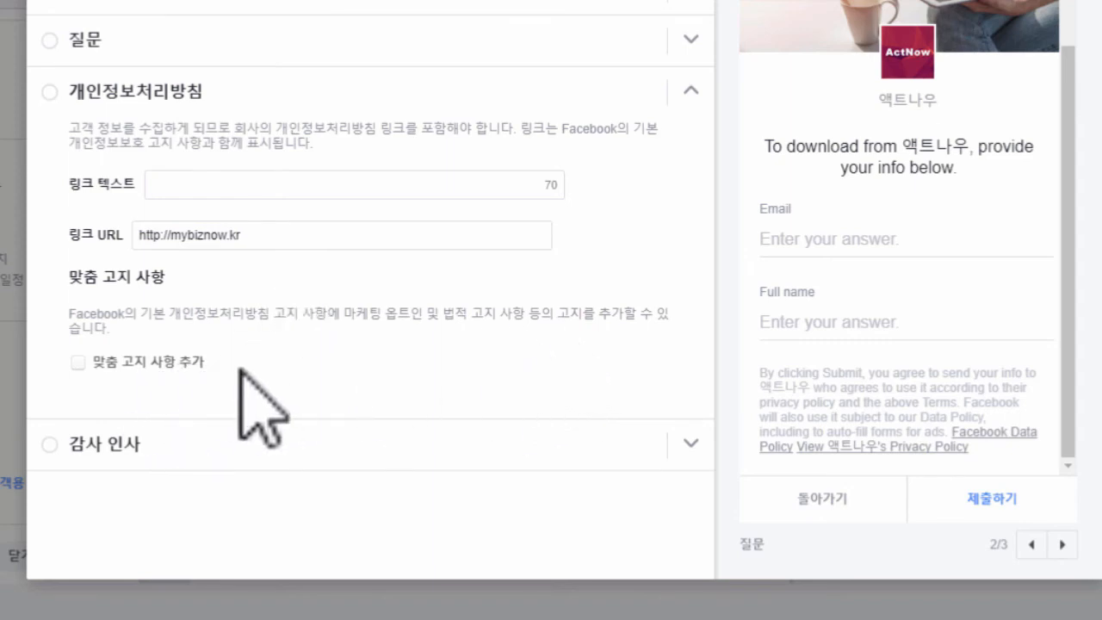
Open the form's 감사 인사 section and place the cursor in its website link field
{"action": "left_click", "coordinate": [544, 451]}
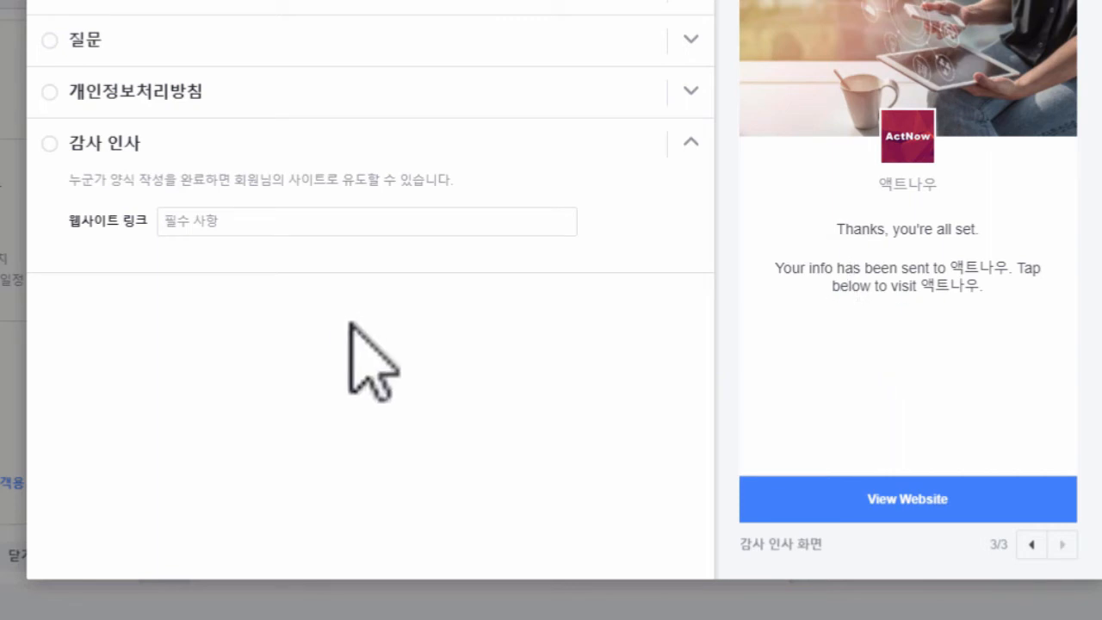
{"action": "left_click", "coordinate": [308, 224]}
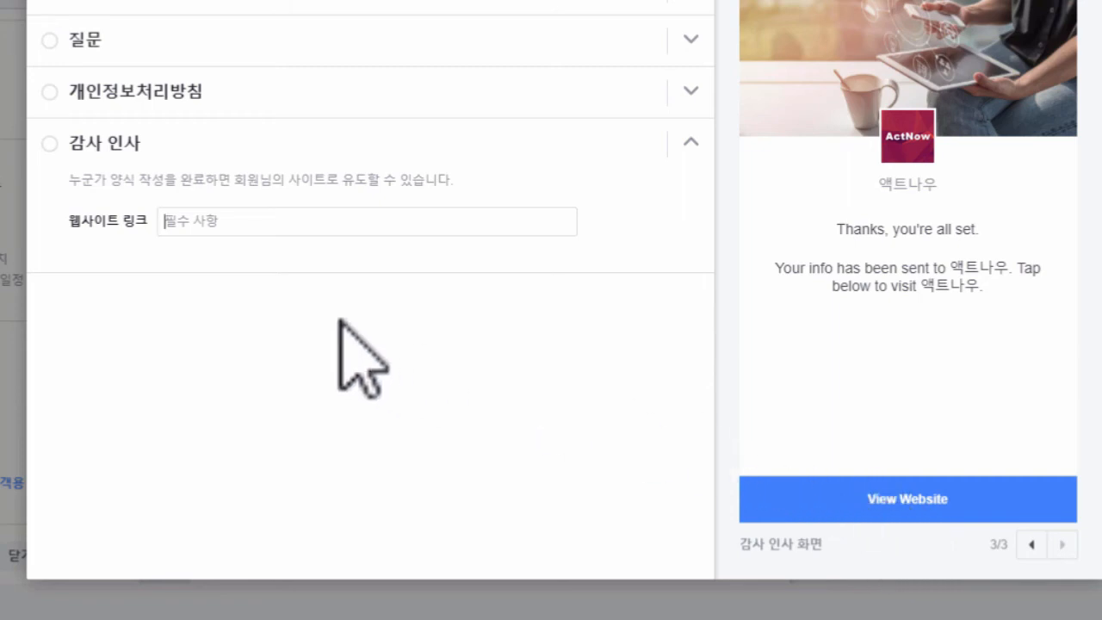
In the form's settings, set the display language to 한국어 and the sharing option to 공개
{"action": "scroll", "coordinate": [479, 360], "scroll_direction": "up", "scroll_amount": 3}
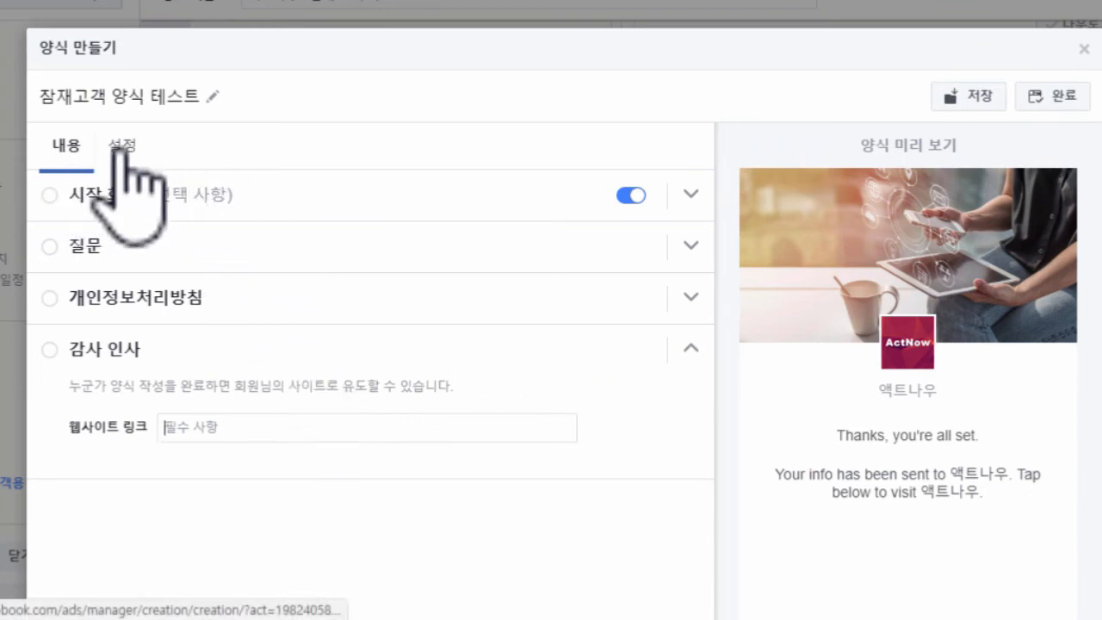
{"action": "left_click", "coordinate": [121, 148]}
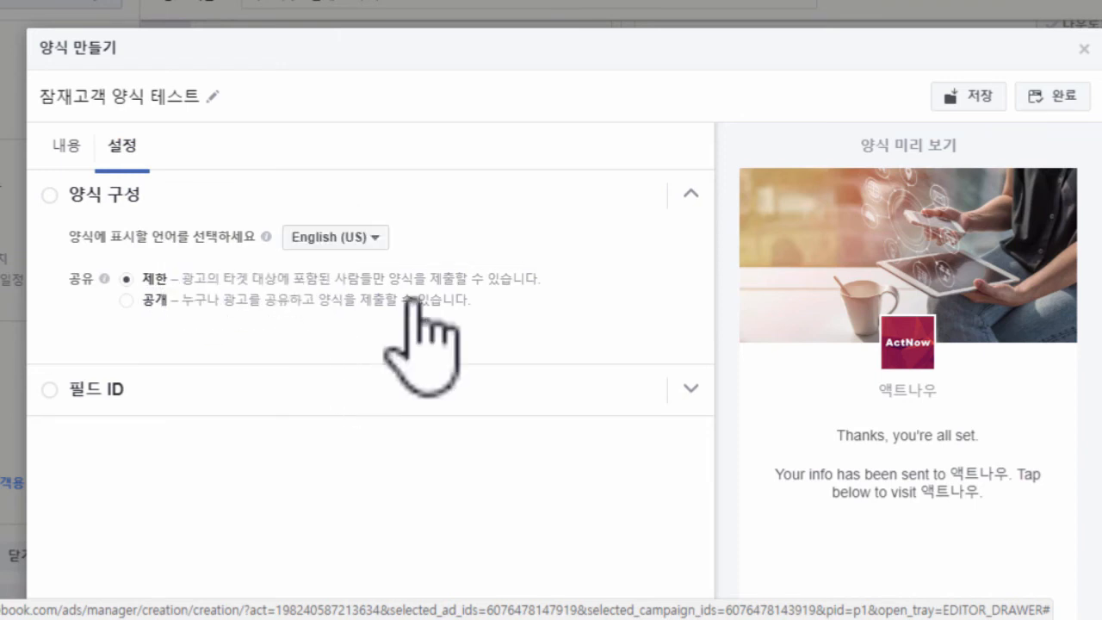
{"action": "left_click", "coordinate": [376, 241]}
{"action": "scroll", "coordinate": [379, 366], "scroll_direction": "down", "scroll_amount": 5}
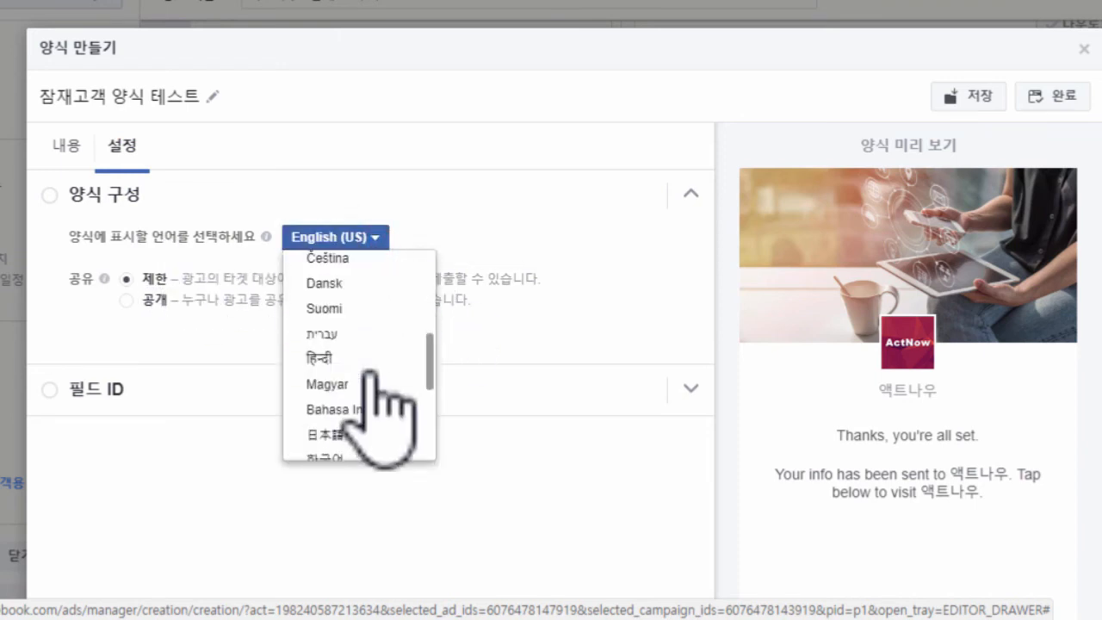
{"action": "scroll", "coordinate": [369, 379], "scroll_direction": "down", "scroll_amount": 3}
{"action": "left_click", "coordinate": [356, 349]}
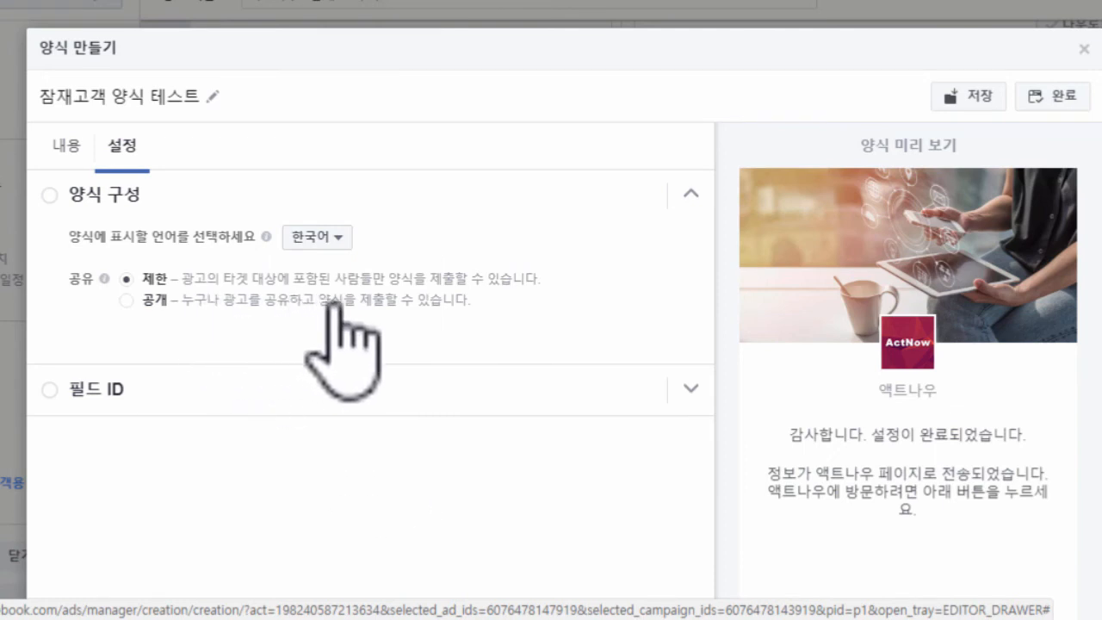
{"action": "left_click", "coordinate": [130, 300]}
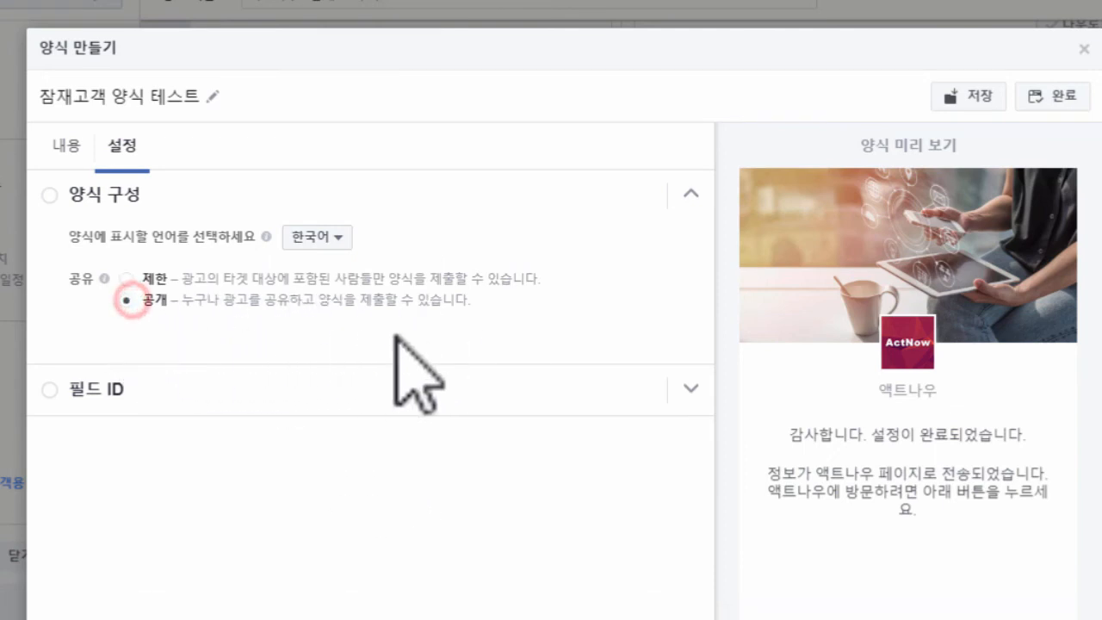
{"action": "scroll", "coordinate": [590, 288], "scroll_direction": "down", "scroll_amount": 1}
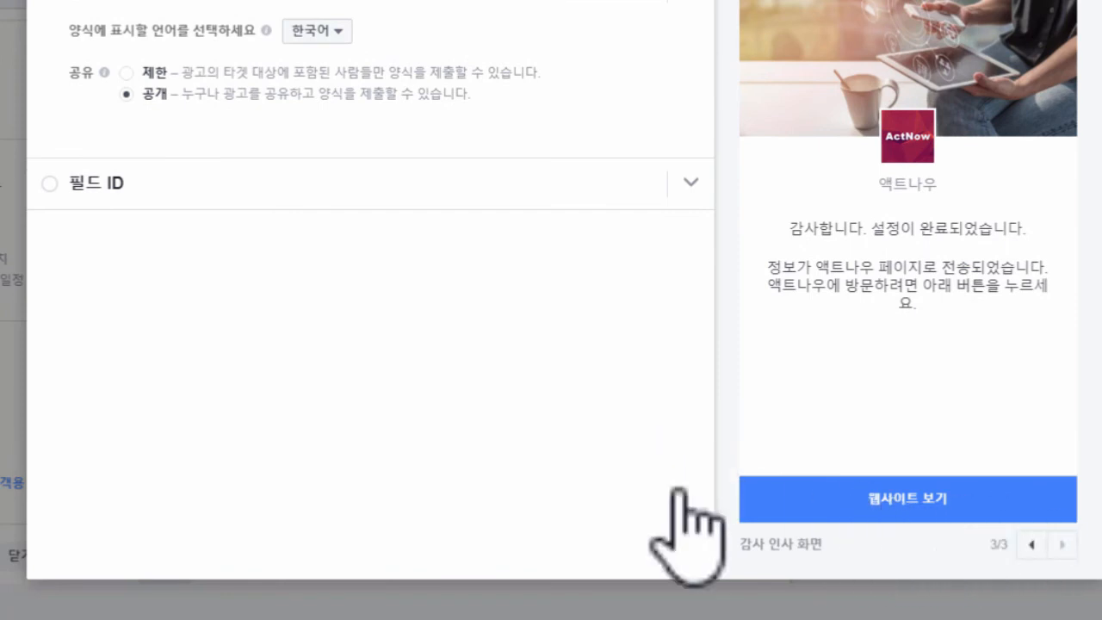
Return to the lead form's content sections and review the 시작 화면 title, image, layout and button settings
{"action": "scroll", "coordinate": [574, 372], "scroll_direction": "up", "scroll_amount": 3}
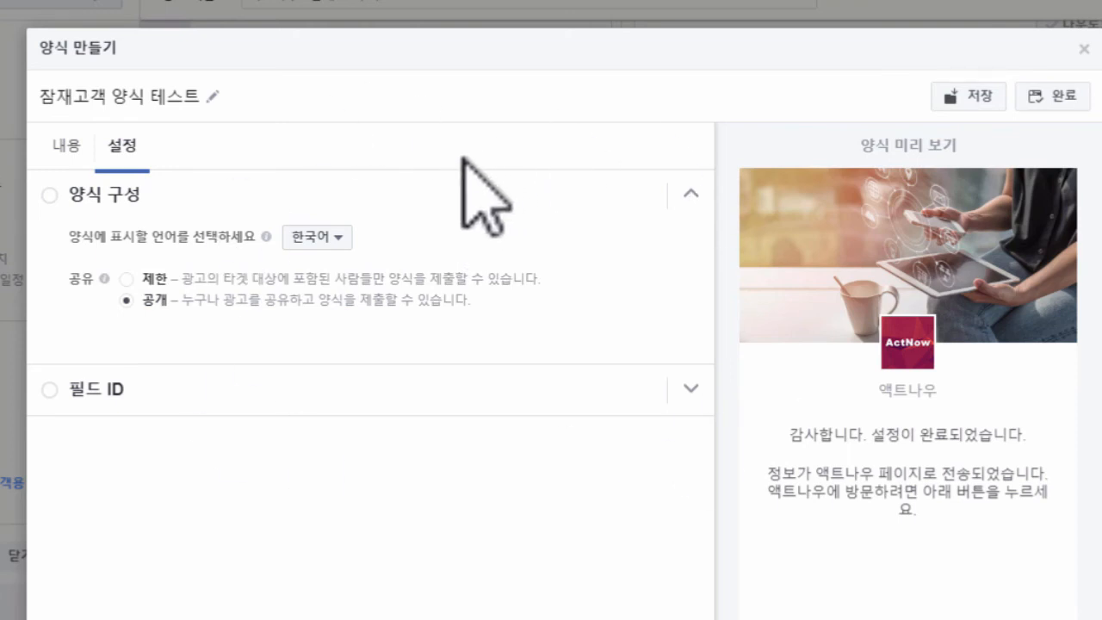
{"action": "left_click", "coordinate": [76, 148]}
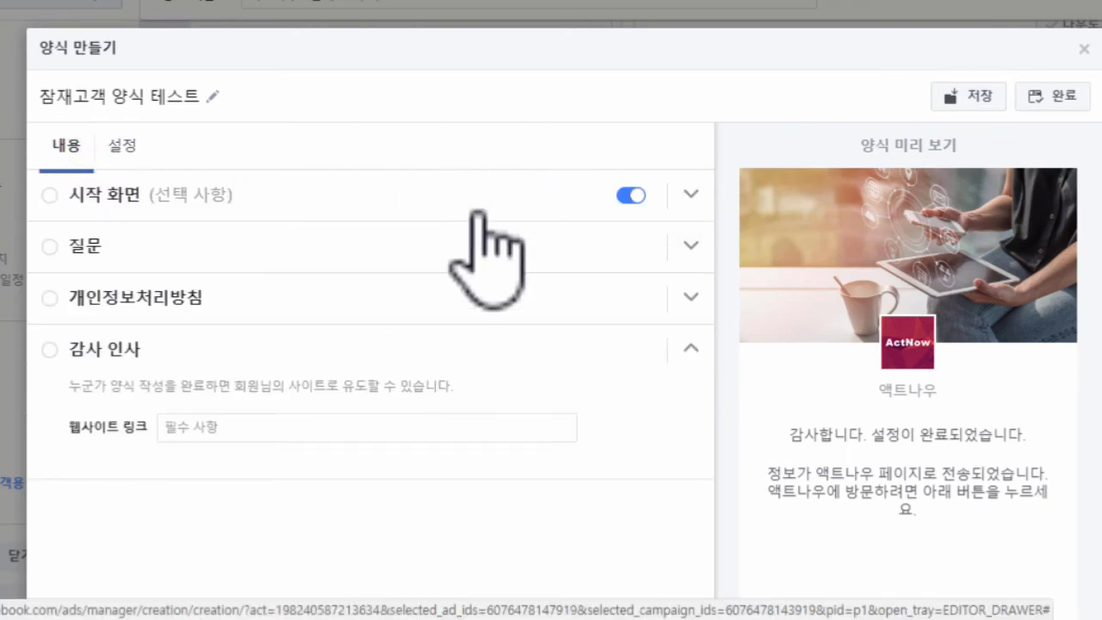
{"action": "left_click", "coordinate": [689, 194]}
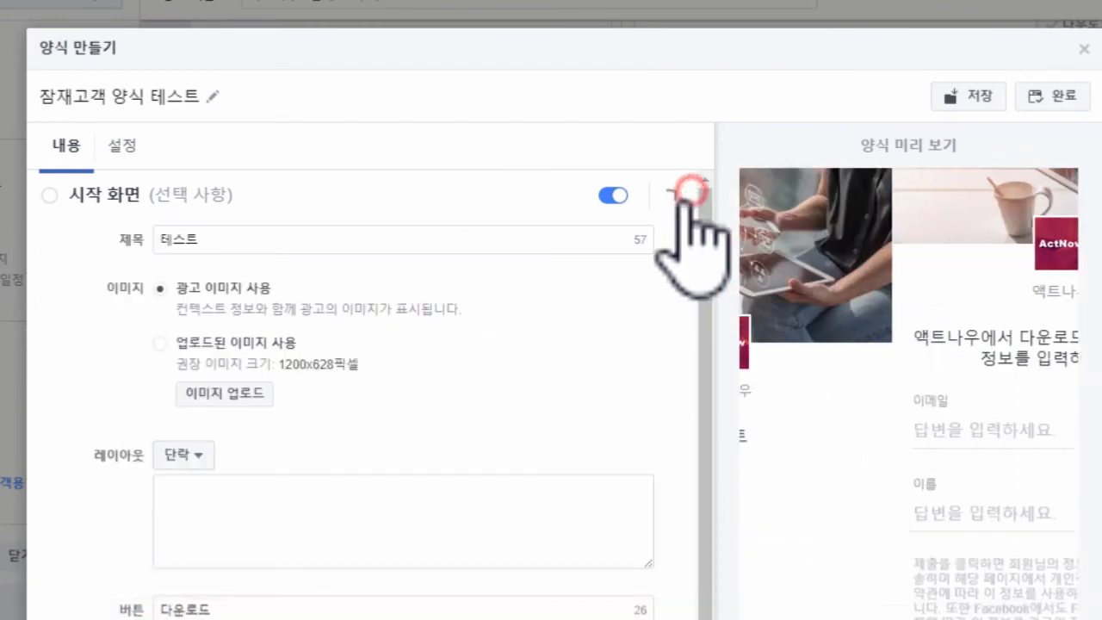
{"action": "scroll", "coordinate": [339, 351], "scroll_direction": "down", "scroll_amount": 5}
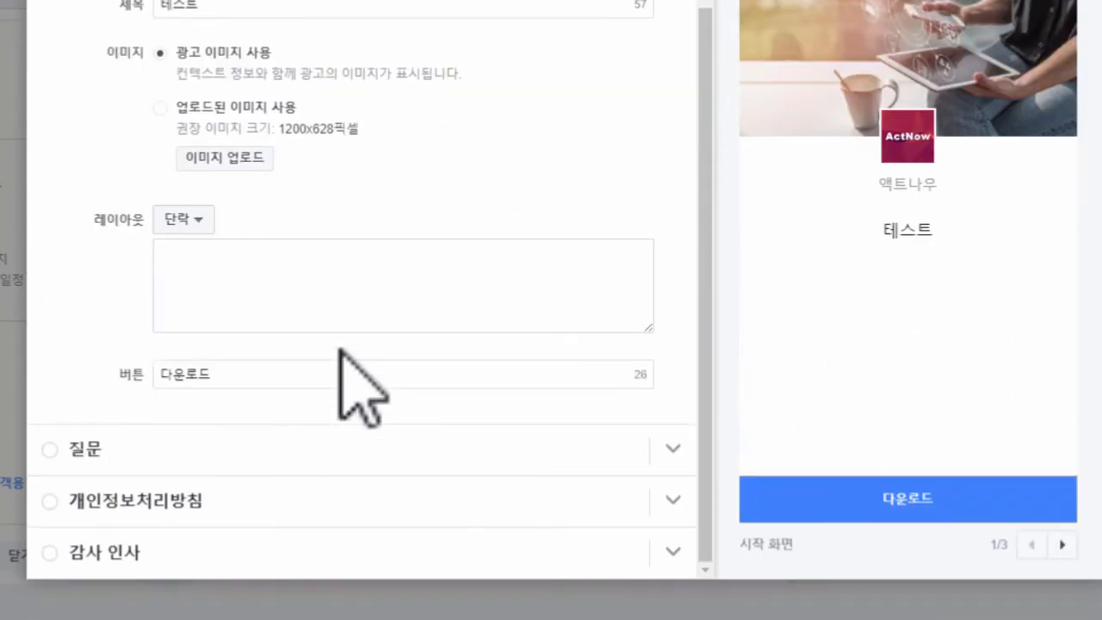
{"action": "scroll", "coordinate": [534, 315], "scroll_direction": "up", "scroll_amount": 5}
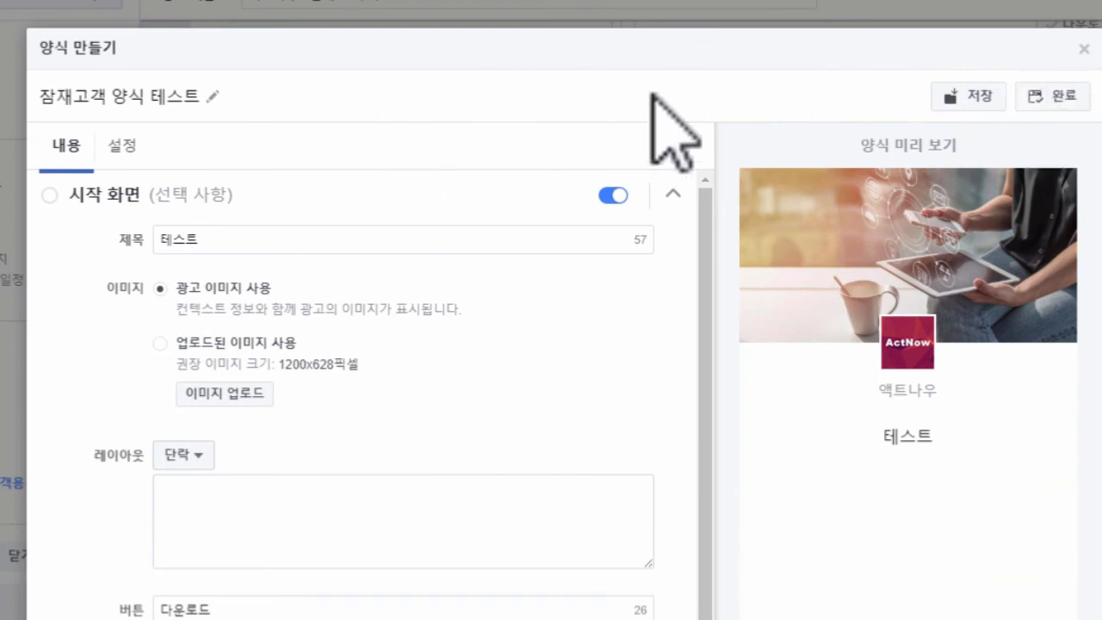
Close the 잠재고객 양식 테스트 form without saving and return to the list of existing lead forms
{"action": "left_click", "coordinate": [1083, 49]}
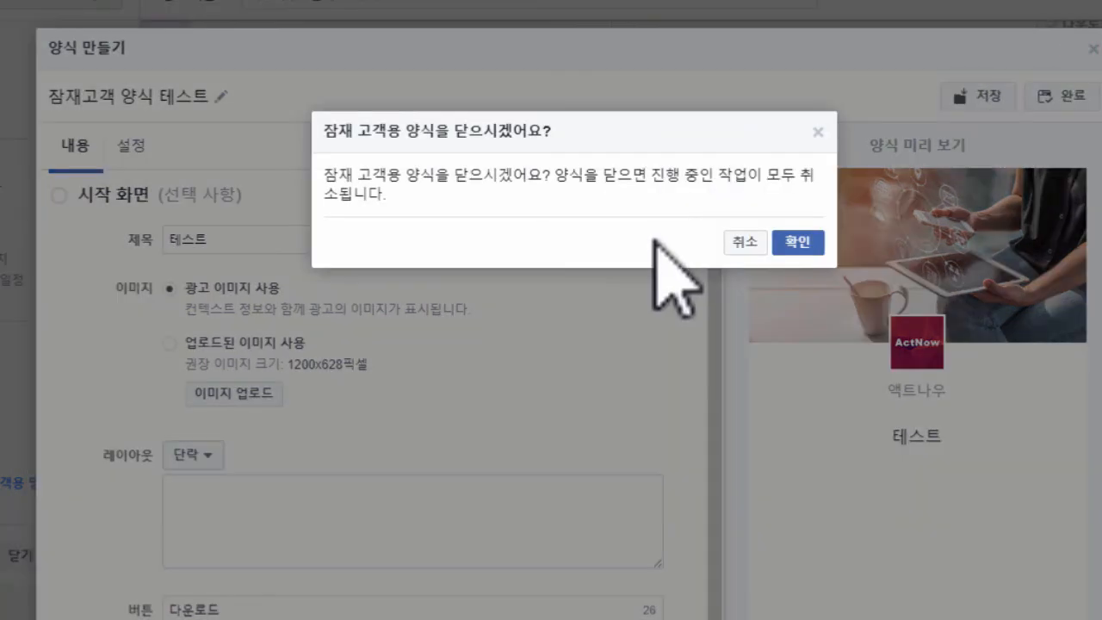
{"action": "left_click", "coordinate": [797, 247]}
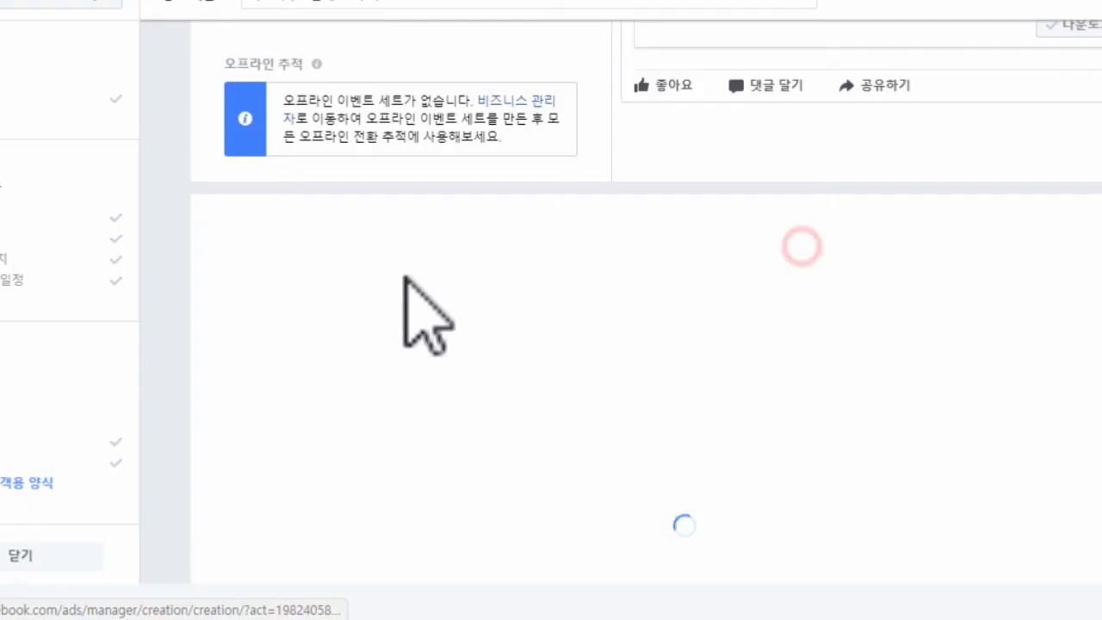
{"action": "scroll", "coordinate": [454, 332], "scroll_direction": "down", "scroll_amount": 3}
{"action": "scroll", "coordinate": [652, 356], "scroll_direction": "up", "scroll_amount": 4}
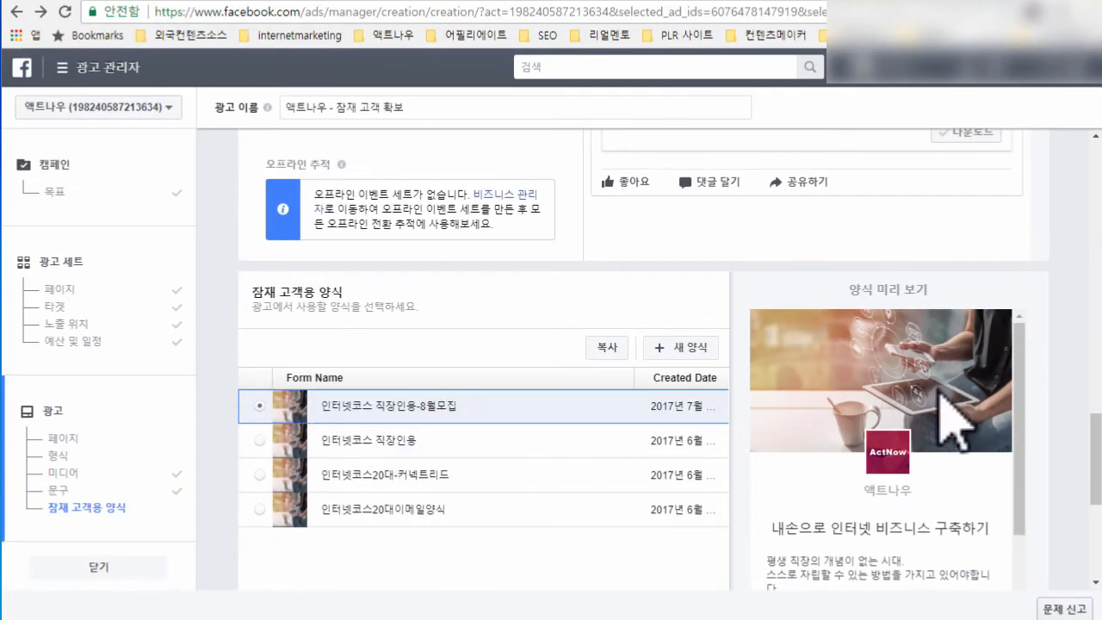
Read through the start screen preview of the existing form 인터넷코스 직장인용-8월모집
{"action": "scroll", "coordinate": [946, 422], "scroll_direction": "down", "scroll_amount": 10}
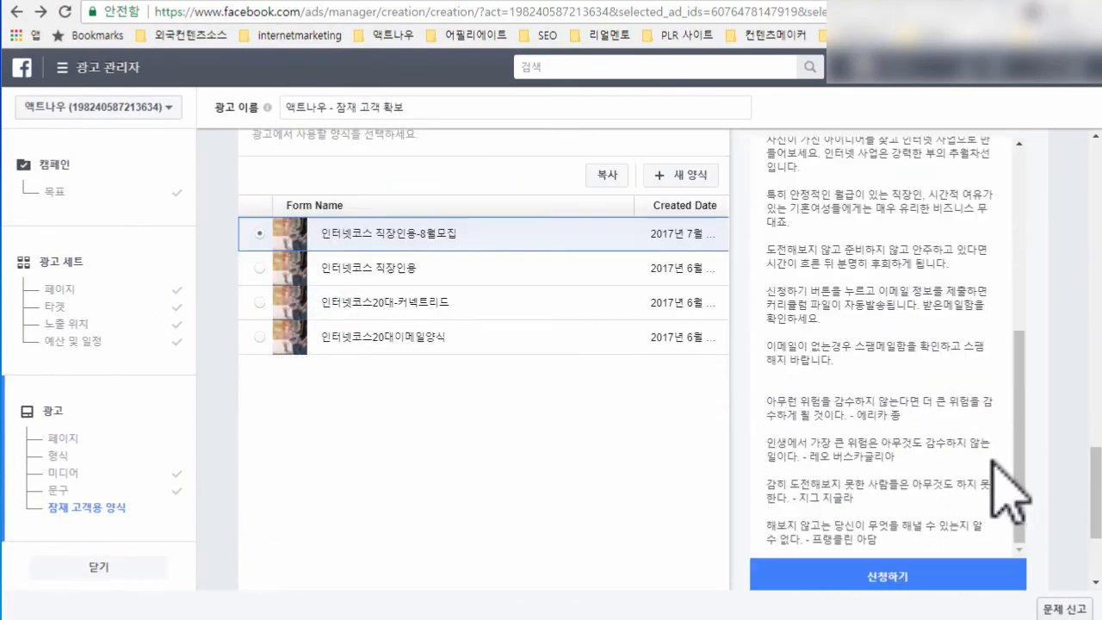
{"action": "scroll", "coordinate": [947, 388], "scroll_direction": "down", "scroll_amount": 2}
{"action": "scroll", "coordinate": [878, 335], "scroll_direction": "up", "scroll_amount": 10}
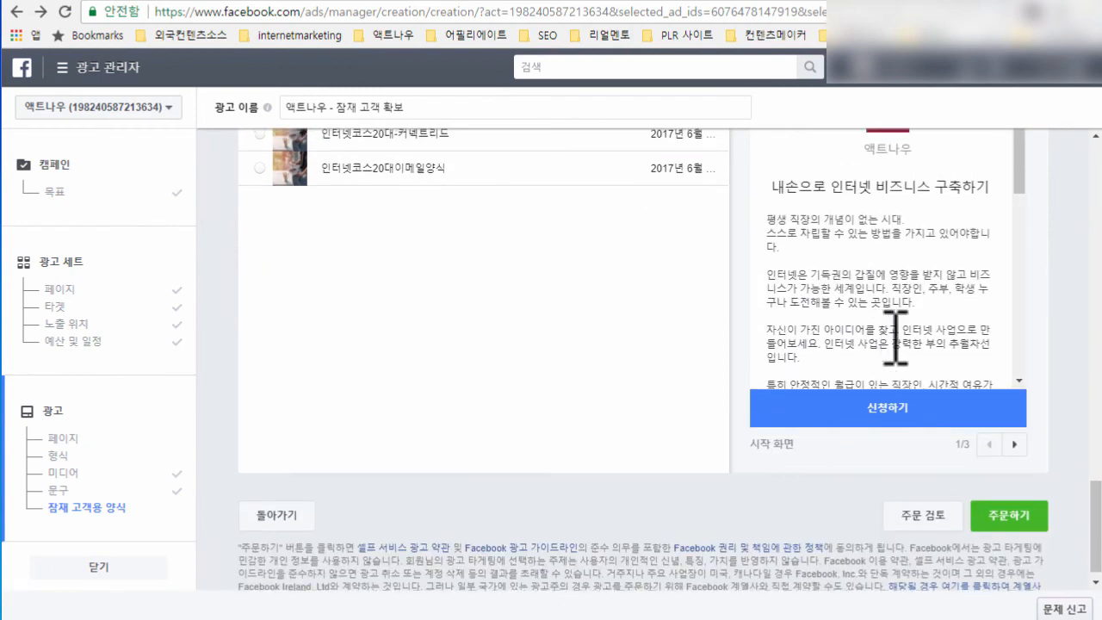
{"action": "scroll", "coordinate": [896, 335], "scroll_direction": "up", "scroll_amount": 2}
{"action": "scroll", "coordinate": [890, 314], "scroll_direction": "down", "scroll_amount": 6}
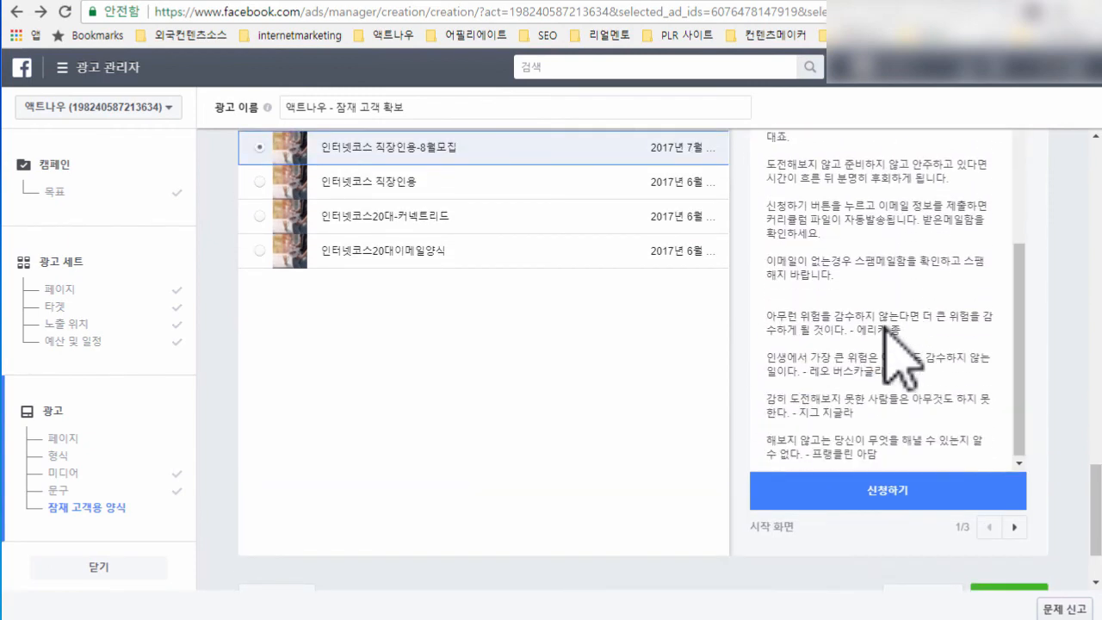
{"action": "scroll", "coordinate": [884, 325], "scroll_direction": "down", "scroll_amount": 1}
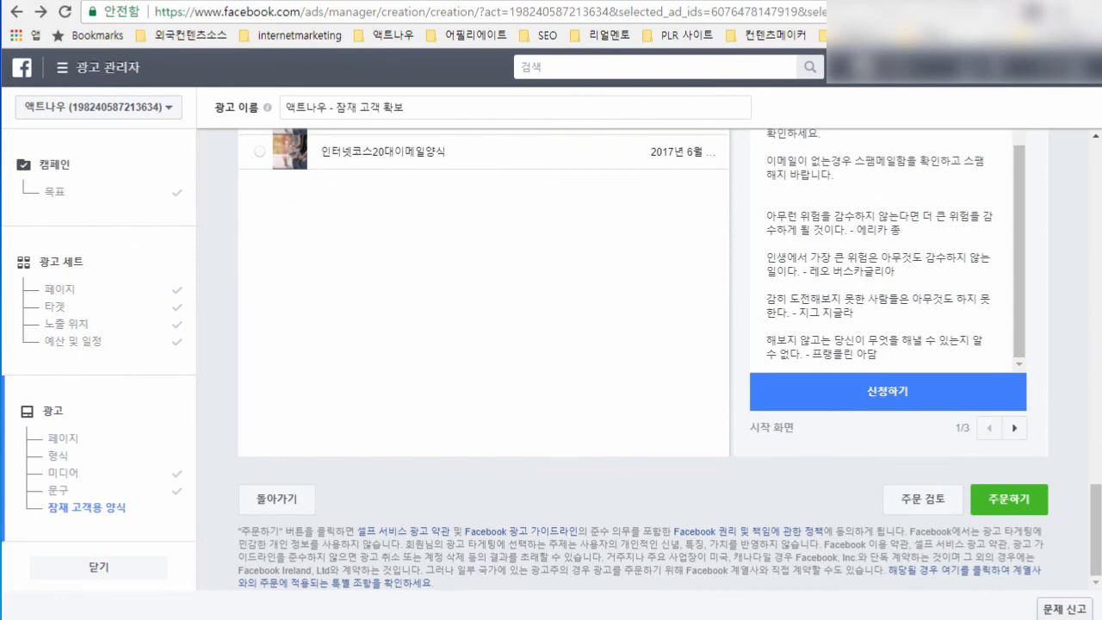
{"action": "scroll", "coordinate": [1095, 515], "scroll_direction": "up", "scroll_amount": 2}
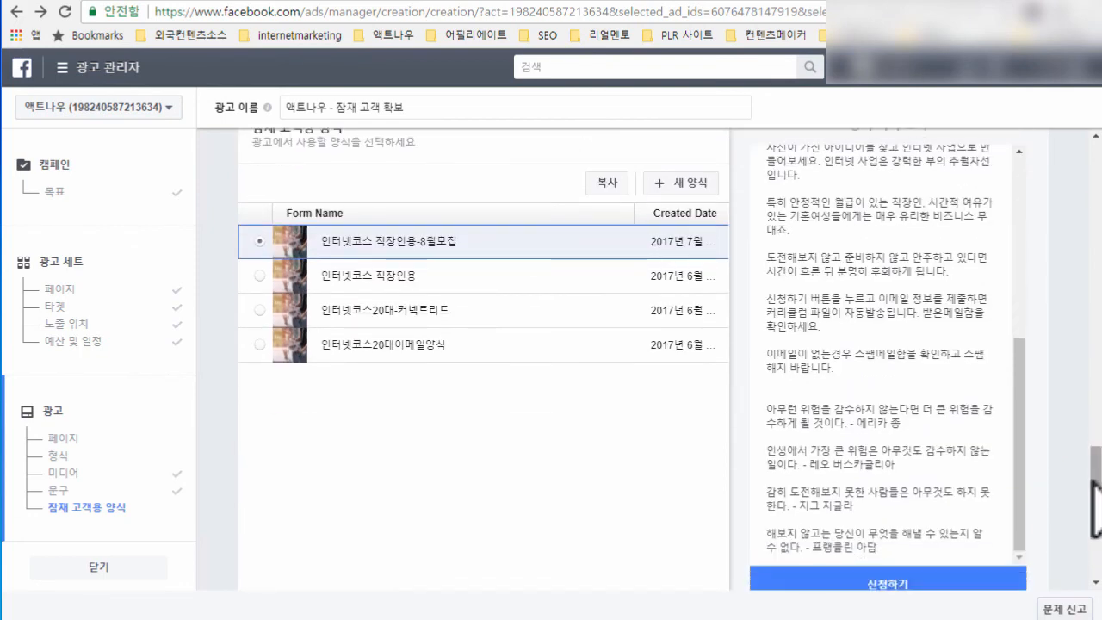
{"action": "scroll", "coordinate": [1033, 520], "scroll_direction": "down", "scroll_amount": 2}
Advance the form preview through its 질문 and 감사 인사 screens and examine both
{"action": "left_click", "coordinate": [1012, 449]}
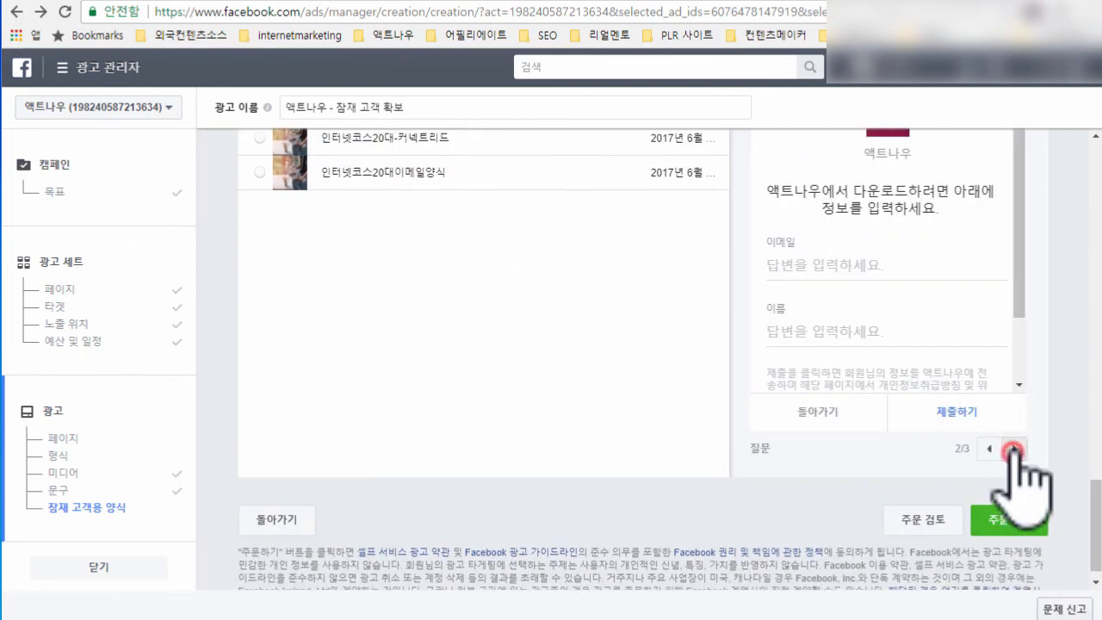
{"action": "scroll", "coordinate": [949, 369], "scroll_direction": "up", "scroll_amount": 2}
{"action": "scroll", "coordinate": [920, 345], "scroll_direction": "down", "scroll_amount": 2}
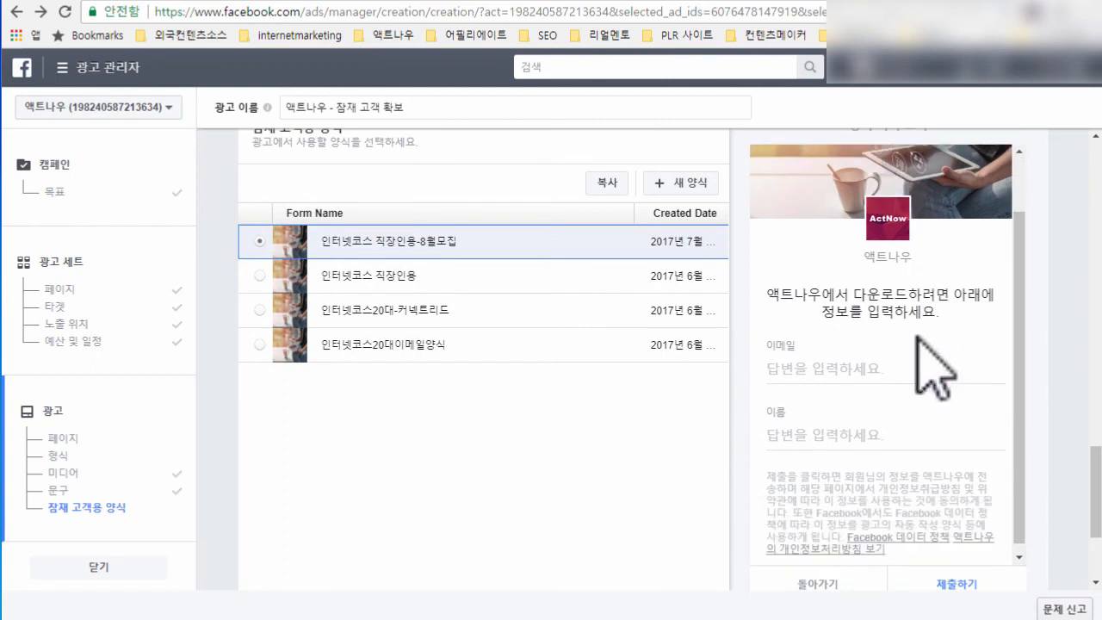
{"action": "scroll", "coordinate": [866, 422], "scroll_direction": "down", "scroll_amount": 2}
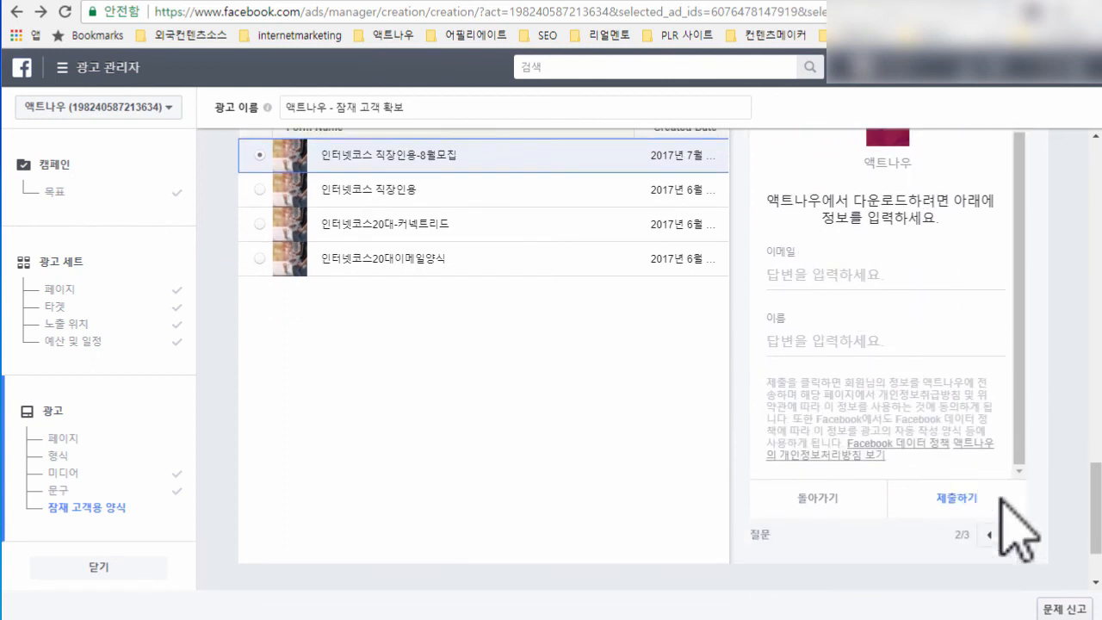
{"action": "left_click", "coordinate": [1017, 536]}
{"action": "scroll", "coordinate": [1021, 409], "scroll_direction": "up", "scroll_amount": 3}
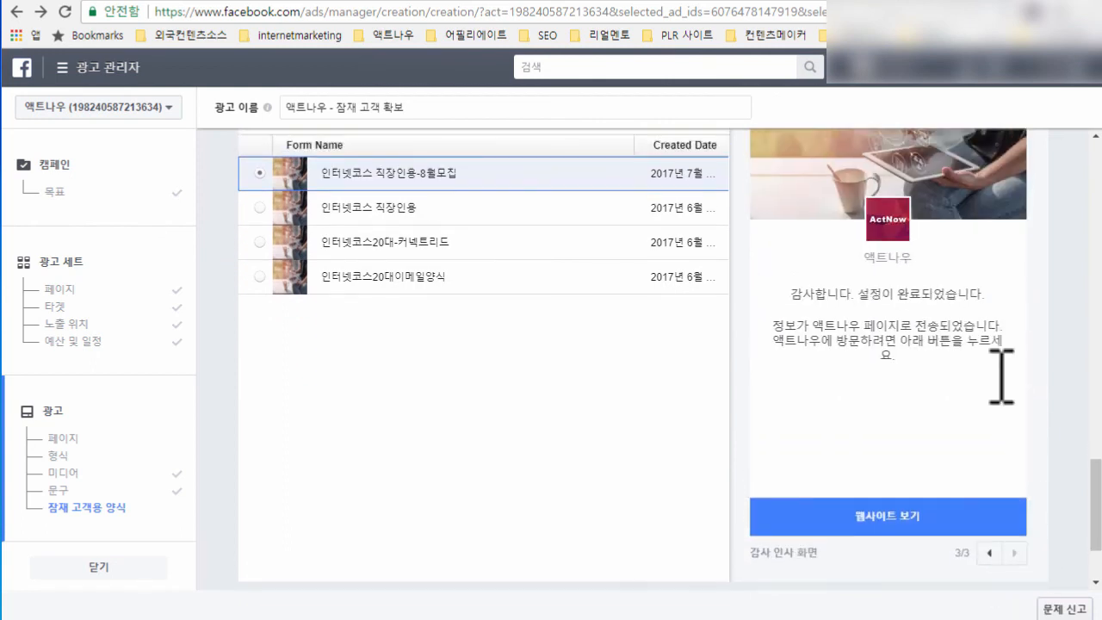
{"action": "scroll", "coordinate": [923, 398], "scroll_direction": "down", "scroll_amount": 2}
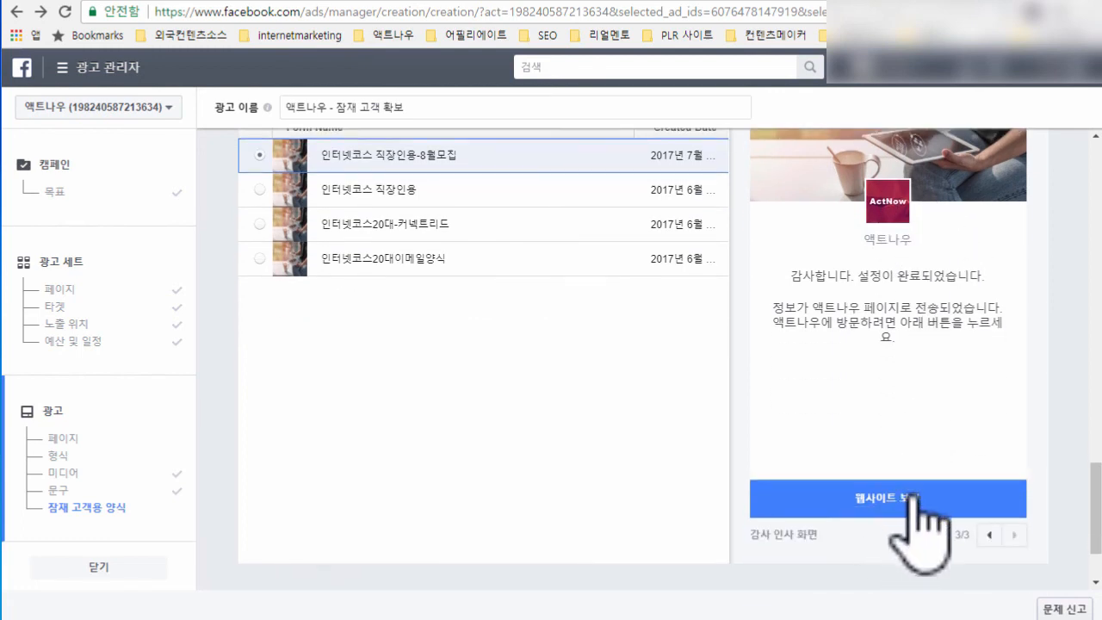
{"action": "scroll", "coordinate": [954, 450], "scroll_direction": "up", "scroll_amount": 2}
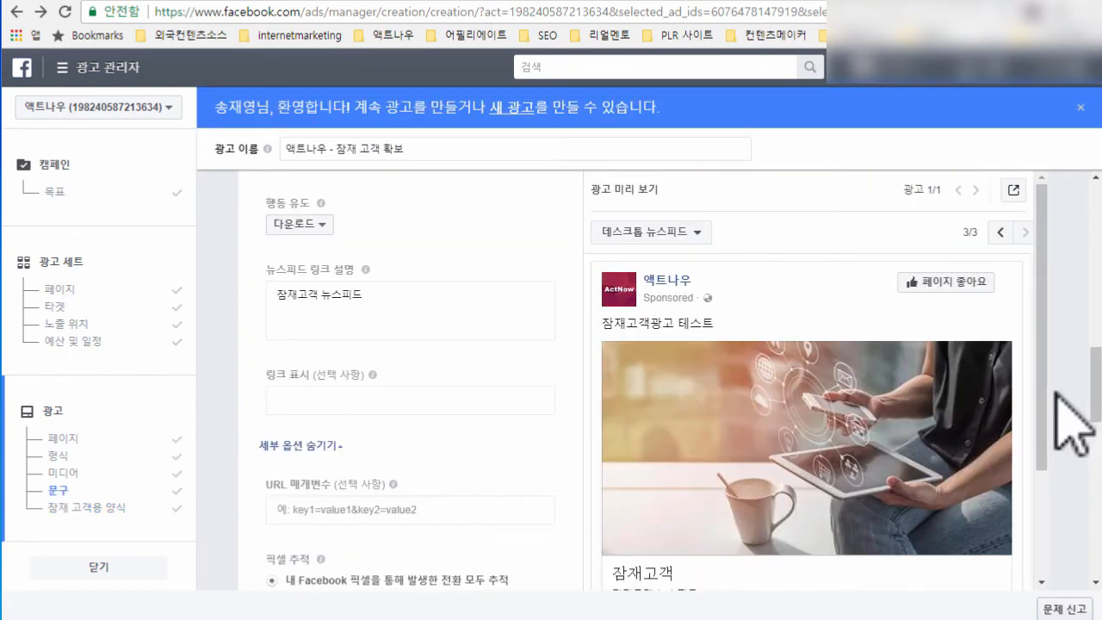
Send a mobile preview notification for the ad to the Facebook account and dismiss the confirmation
{"action": "scroll", "coordinate": [971, 442], "scroll_direction": "down", "scroll_amount": 8}
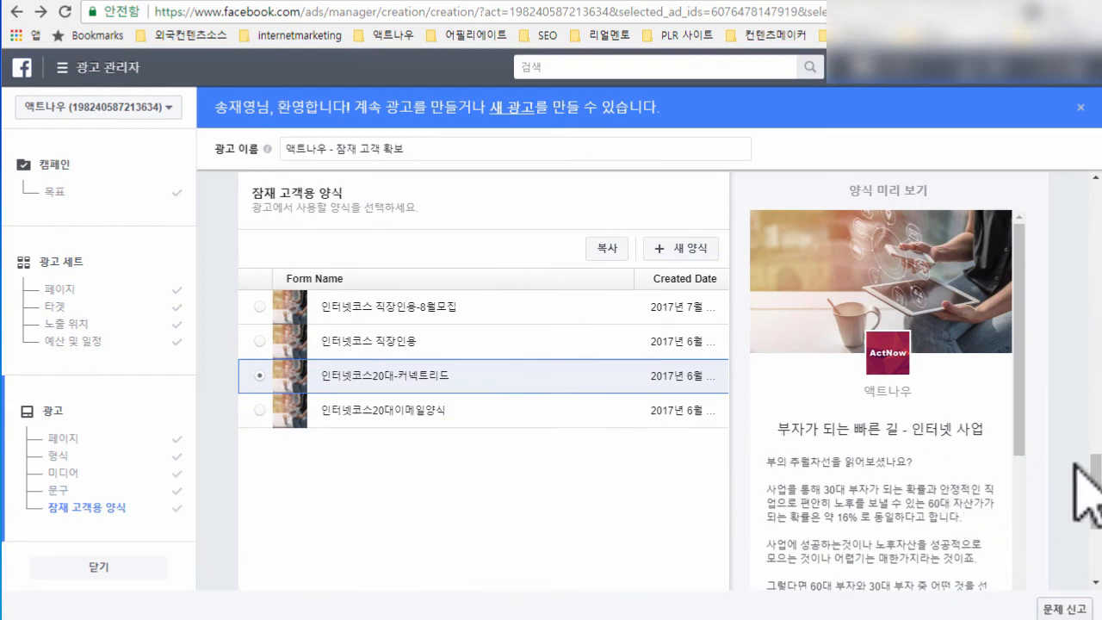
{"action": "scroll", "coordinate": [1083, 460], "scroll_direction": "up", "scroll_amount": 8}
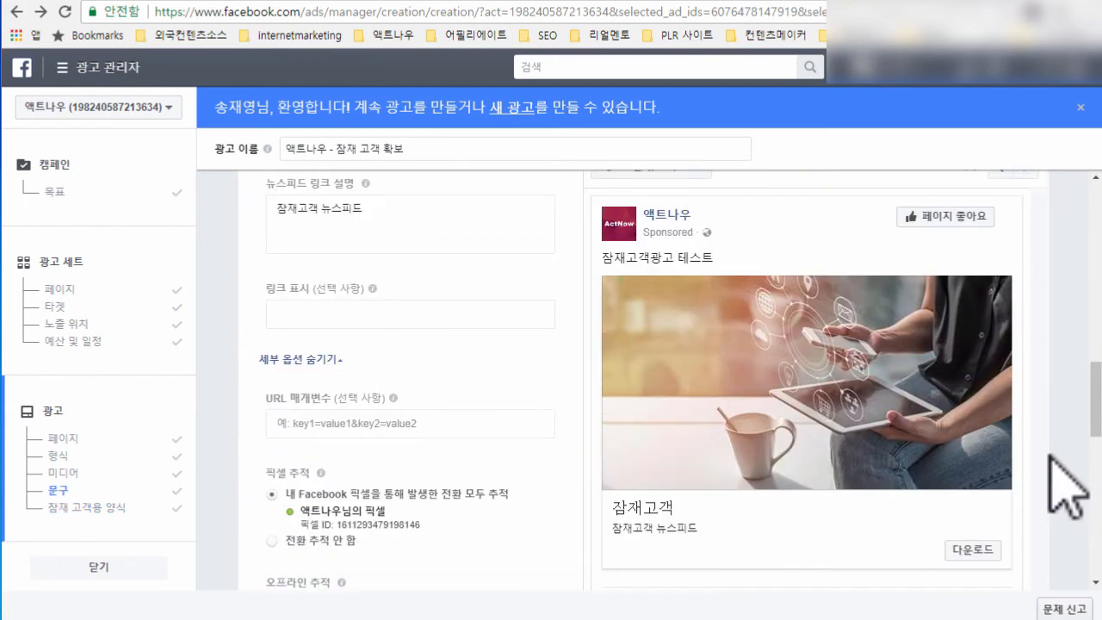
{"action": "scroll", "coordinate": [1067, 487], "scroll_direction": "up", "scroll_amount": 5}
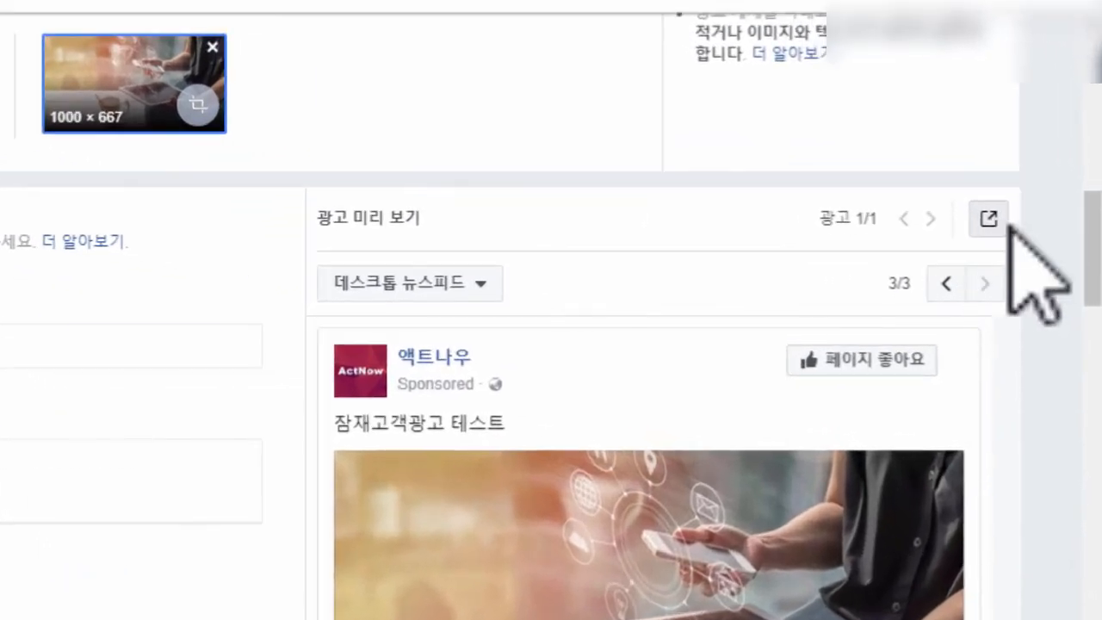
{"action": "left_click", "coordinate": [988, 219]}
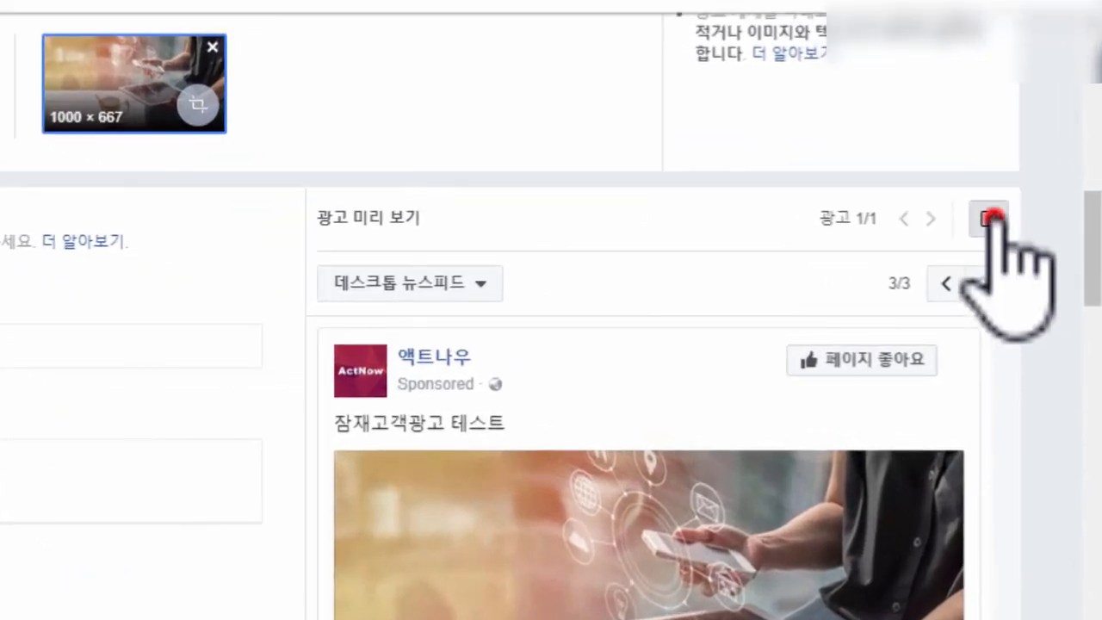
{"action": "left_click", "coordinate": [812, 310]}
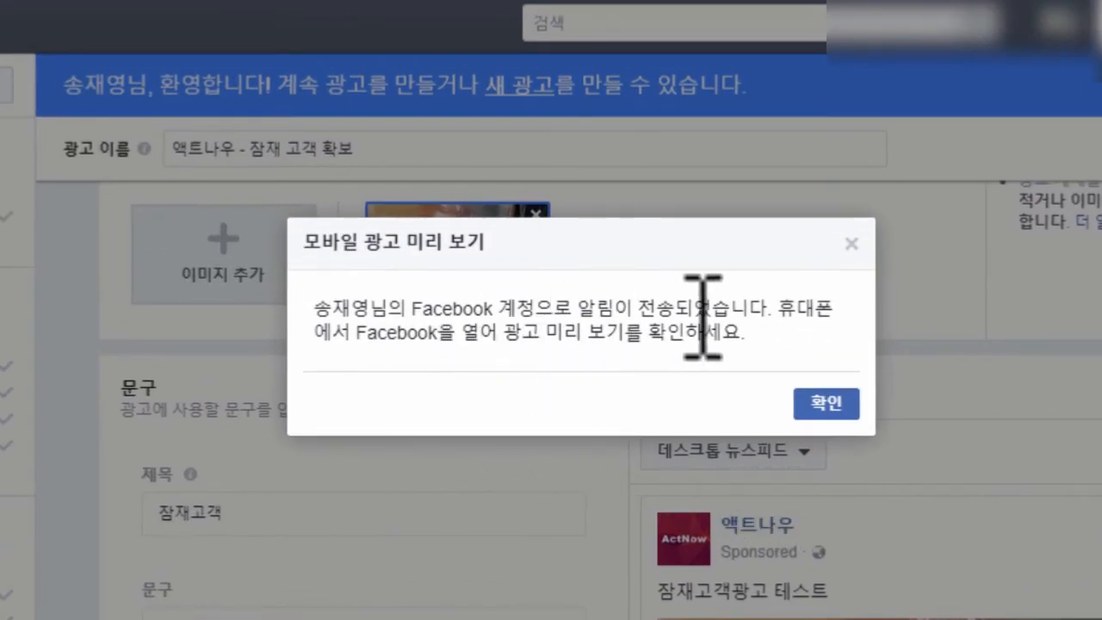
{"action": "left_click", "coordinate": [826, 401]}
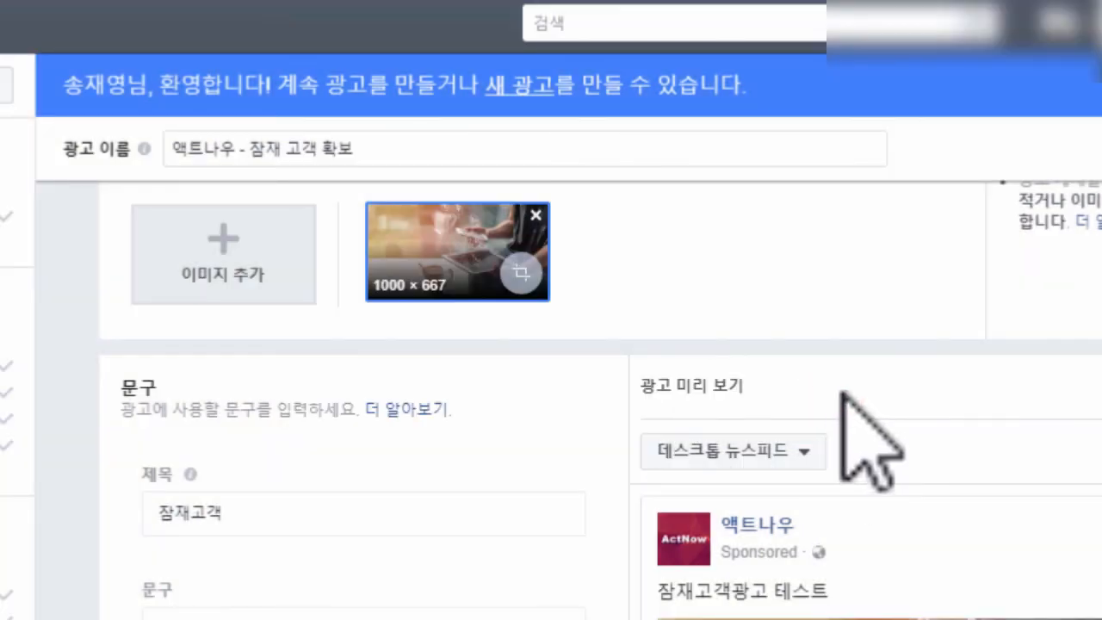